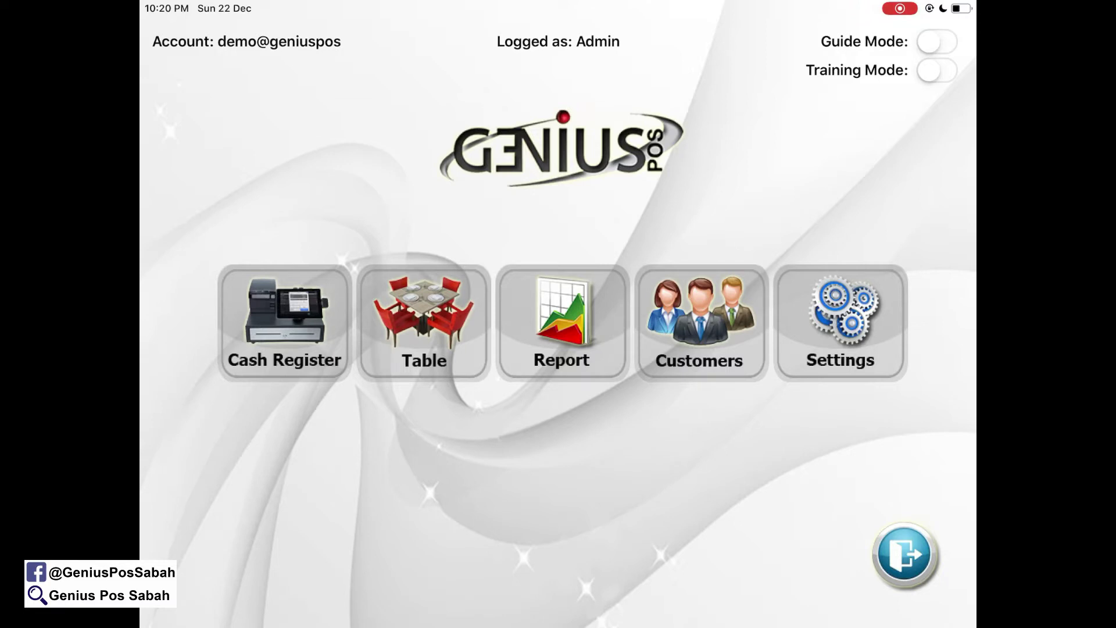
Create and save a price-type discount preset named 'Rm 5' worth 5.00, then return home.
{"action": "left_click", "coordinate": [840, 323]}
{"action": "scroll", "coordinate": [242, 350], "scroll_direction": "down", "scroll_amount": 10}
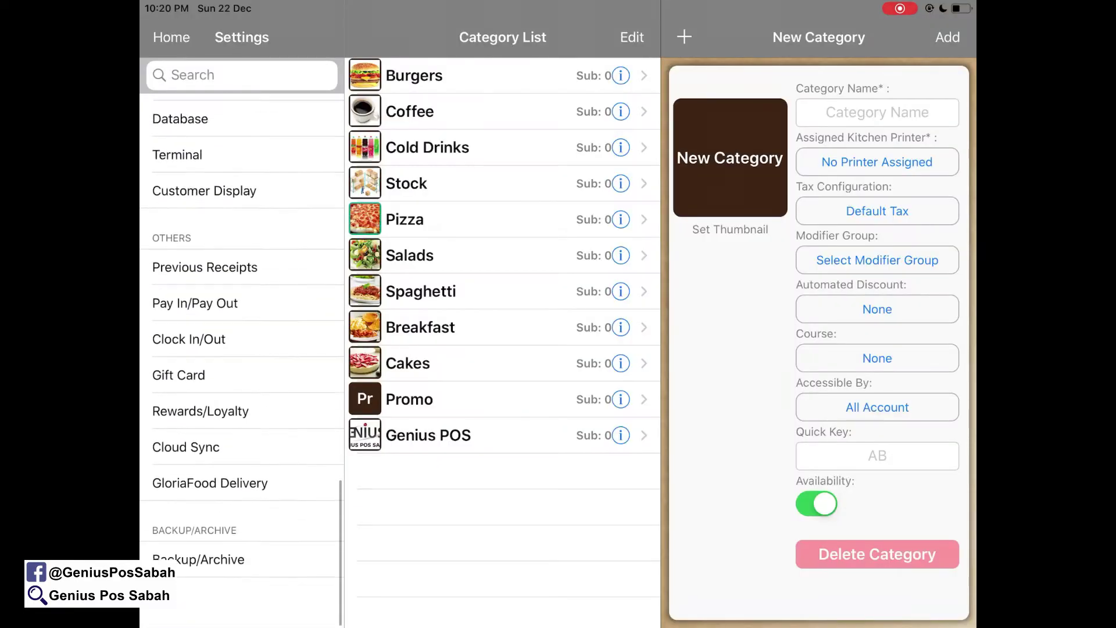
{"action": "scroll", "coordinate": [241, 349], "scroll_direction": "up", "scroll_amount": 5}
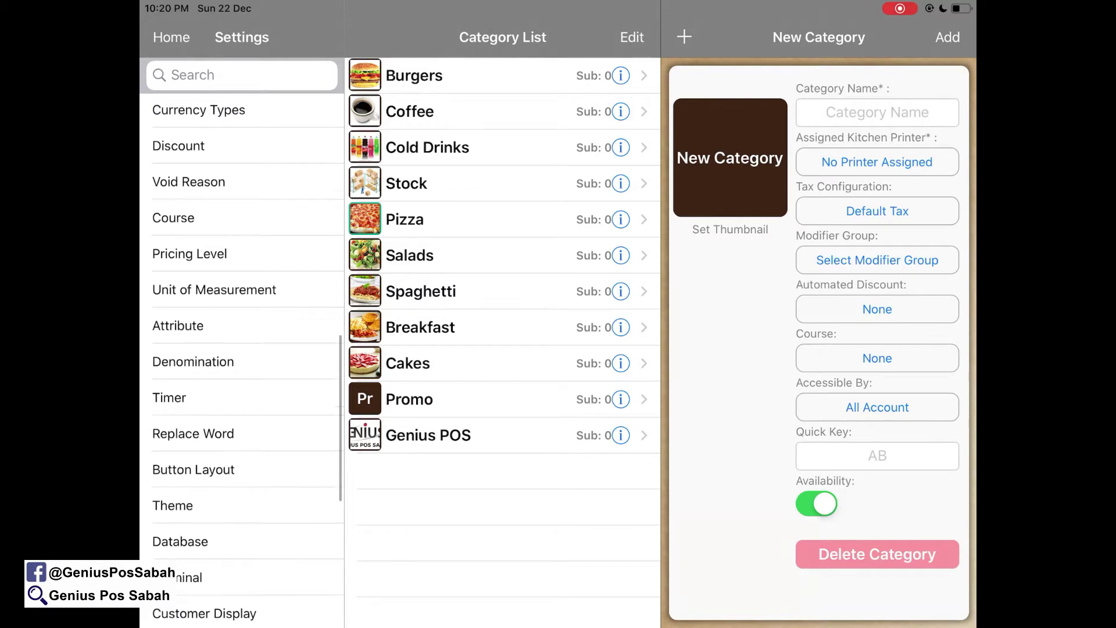
{"action": "scroll", "coordinate": [242, 349], "scroll_direction": "up", "scroll_amount": 1}
{"action": "left_click", "coordinate": [179, 188]}
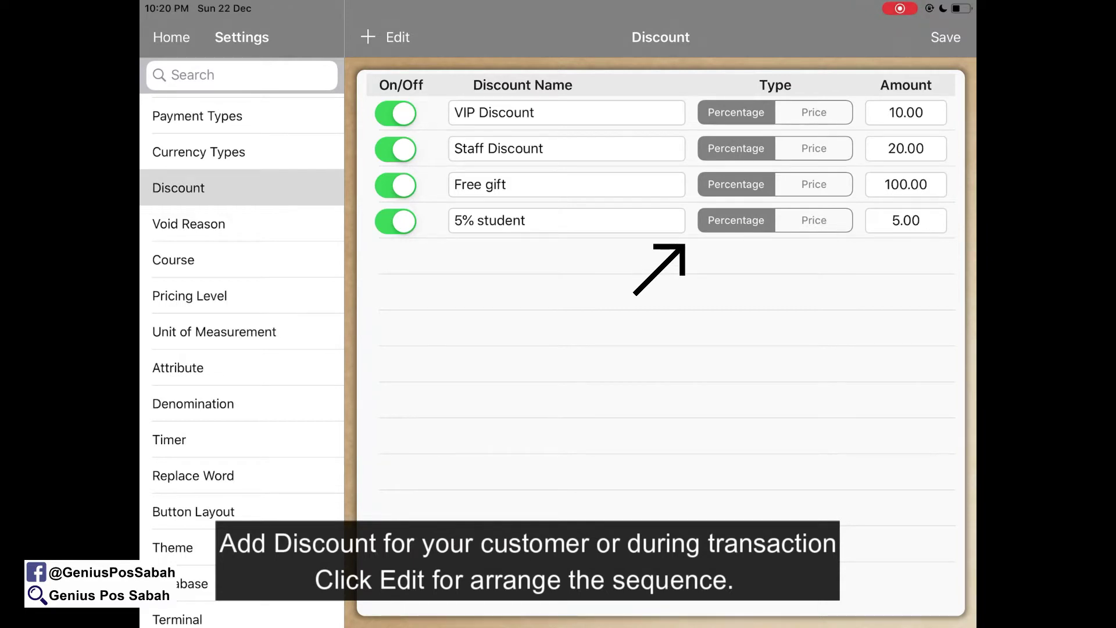
{"action": "left_click", "coordinate": [367, 36]}
{"action": "type", "text": "Rm "}
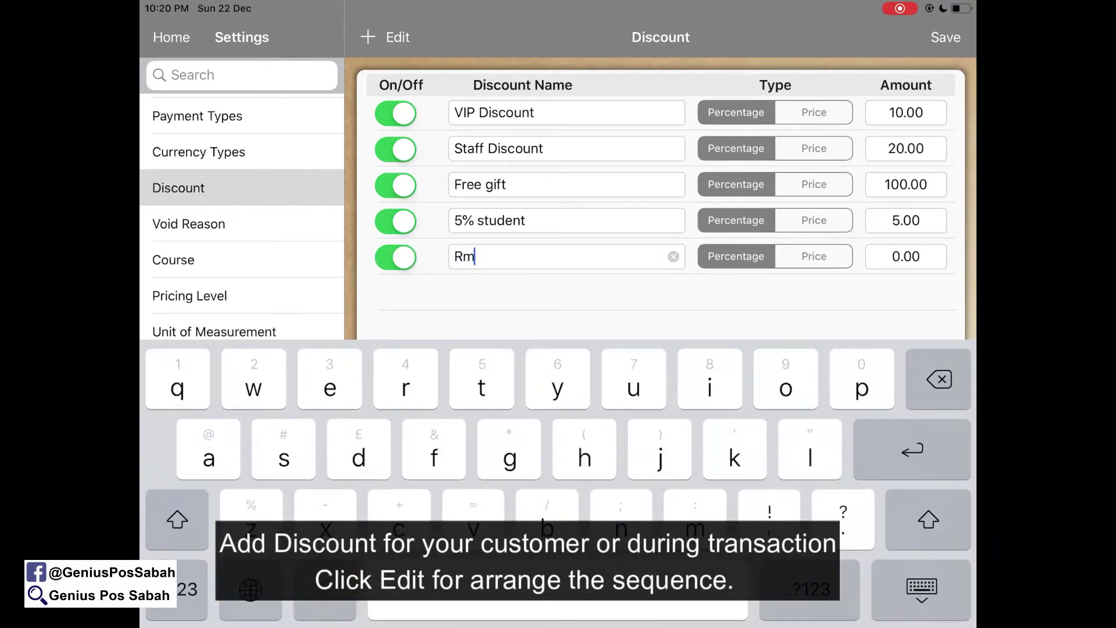
{"action": "type", "text": "5"}
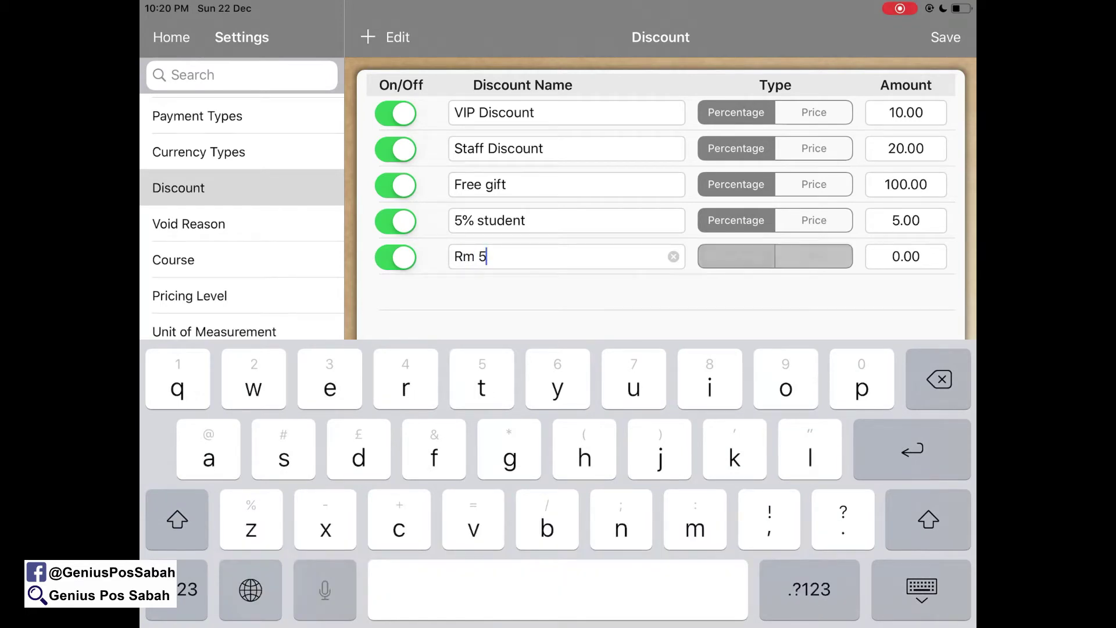
{"action": "left_click", "coordinate": [814, 256]}
{"action": "left_click", "coordinate": [906, 256]}
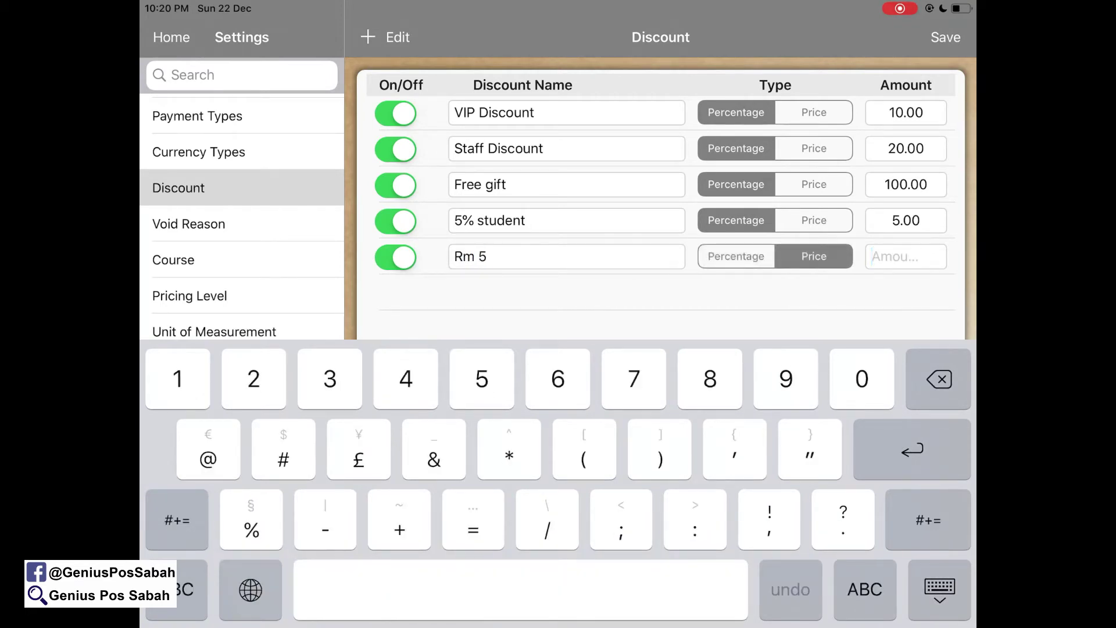
{"action": "type", "text": "5"}
{"action": "left_click", "coordinate": [945, 36]}
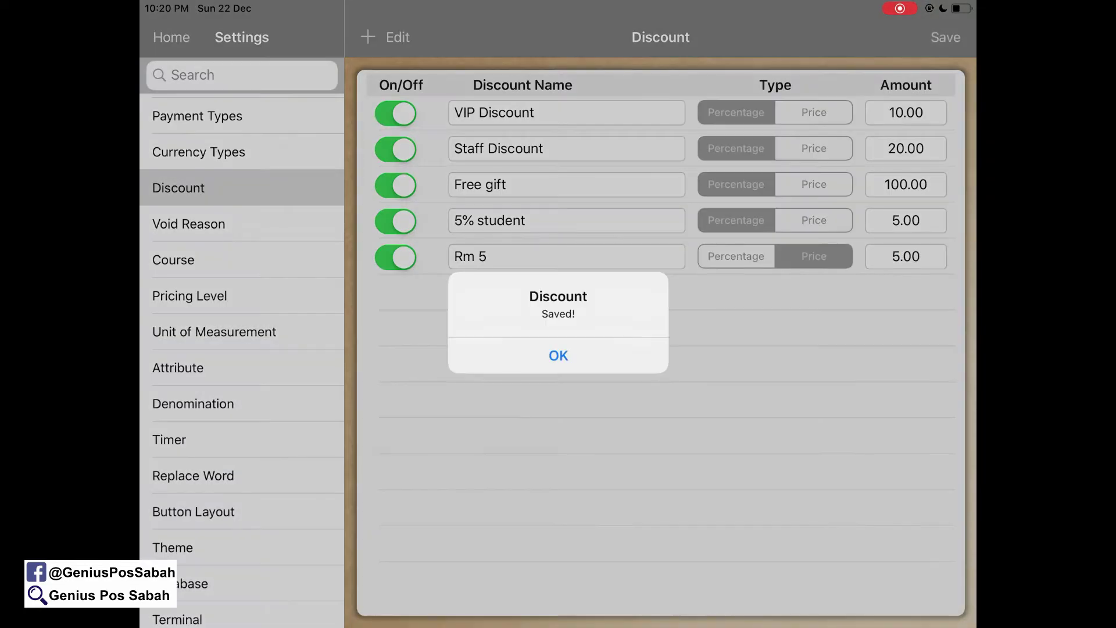
{"action": "left_click", "coordinate": [559, 356]}
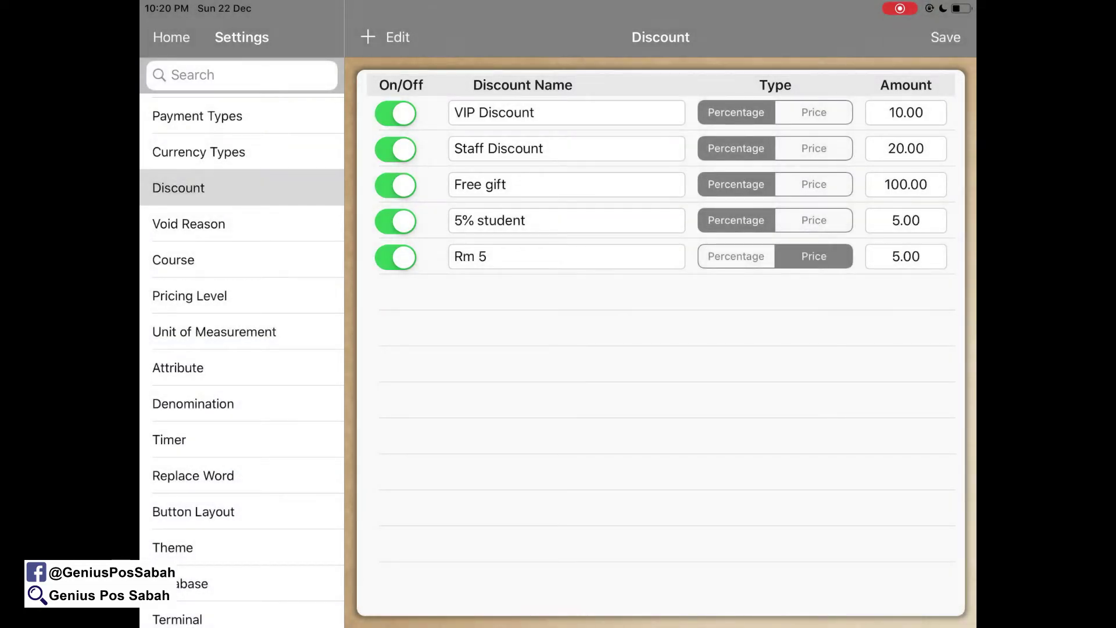
{"action": "left_click", "coordinate": [171, 36]}
Start a new transaction with a Brewed Coffee and a small Latte.
{"action": "left_click", "coordinate": [284, 322]}
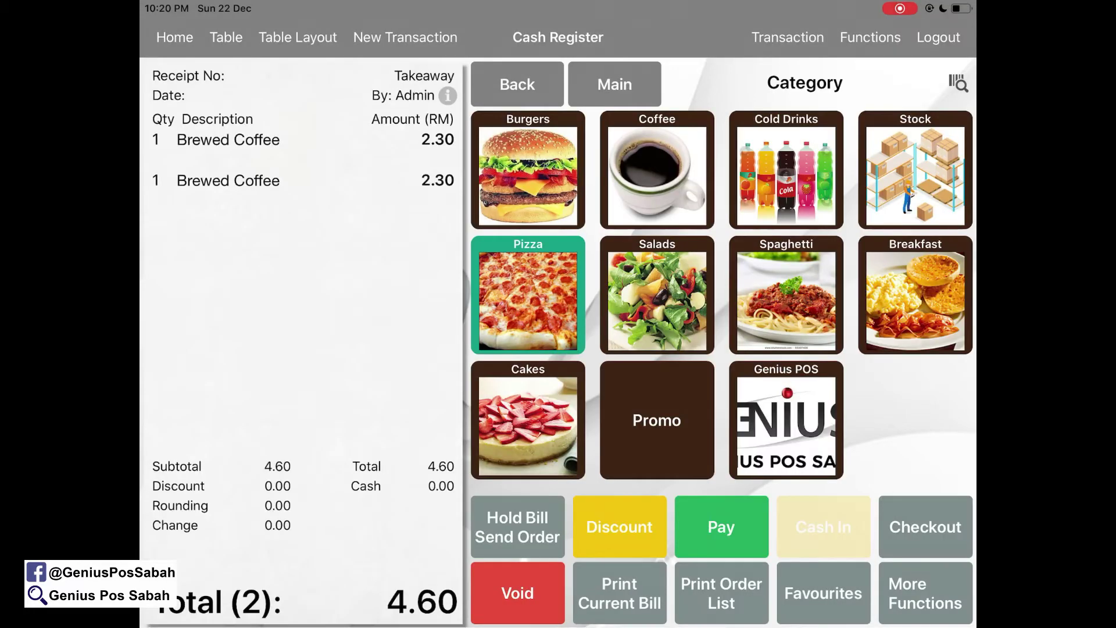
{"action": "left_click", "coordinate": [404, 37]}
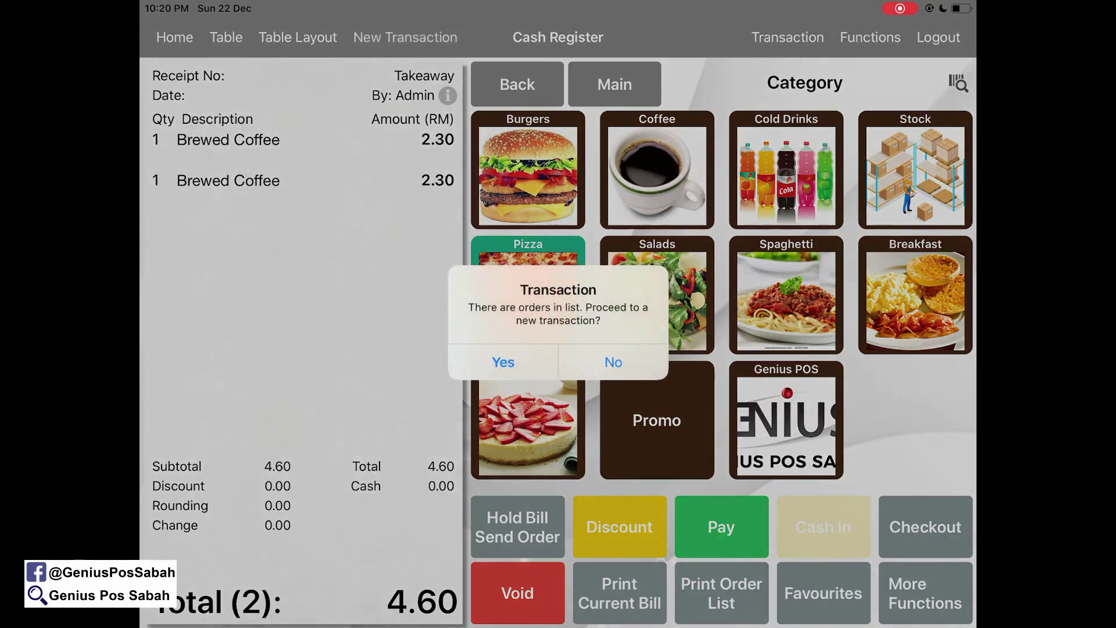
{"action": "left_click", "coordinate": [503, 362]}
{"action": "left_click", "coordinate": [657, 170]}
{"action": "left_click", "coordinate": [528, 171]}
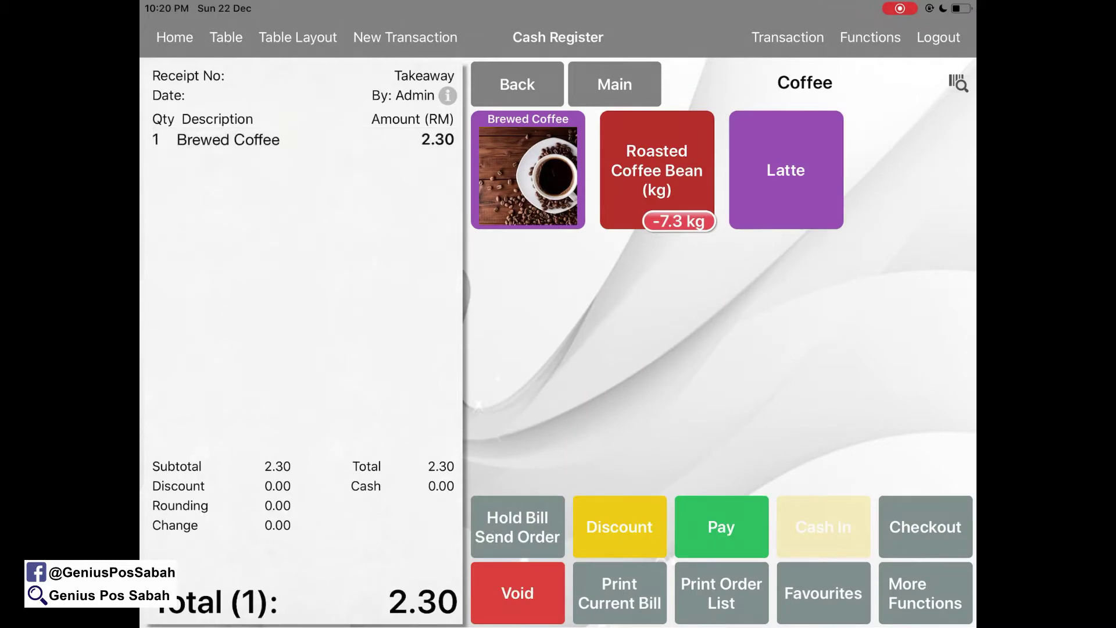
{"action": "left_click", "coordinate": [786, 170]}
{"action": "left_click", "coordinate": [369, 214]}
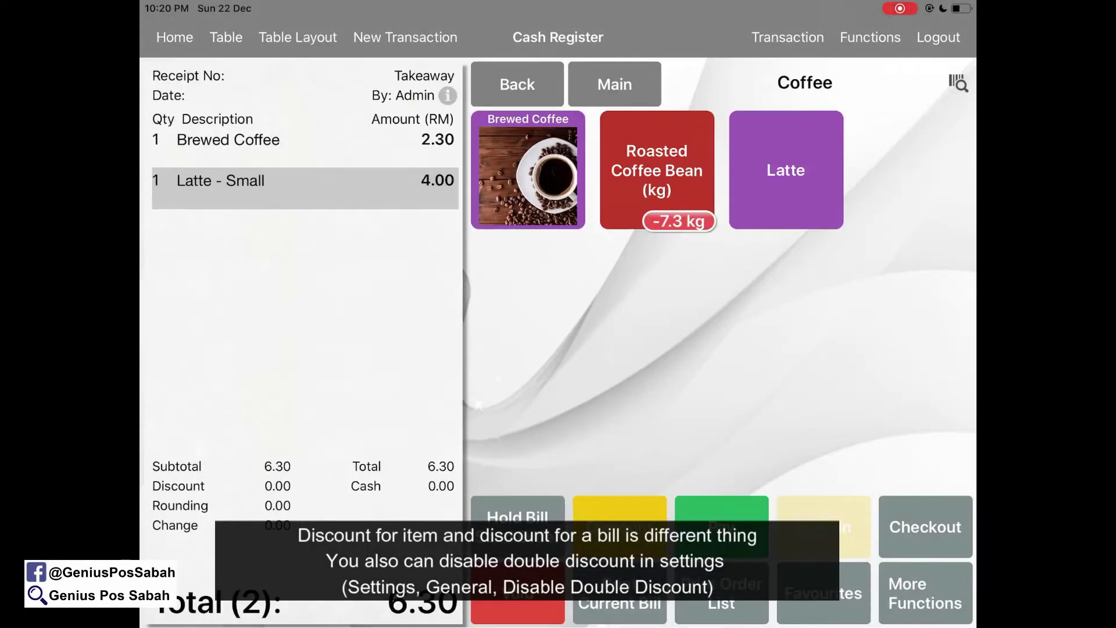
Apply the '5% student' preset discount to the Brewed Coffee line.
{"action": "left_click", "coordinate": [228, 140]}
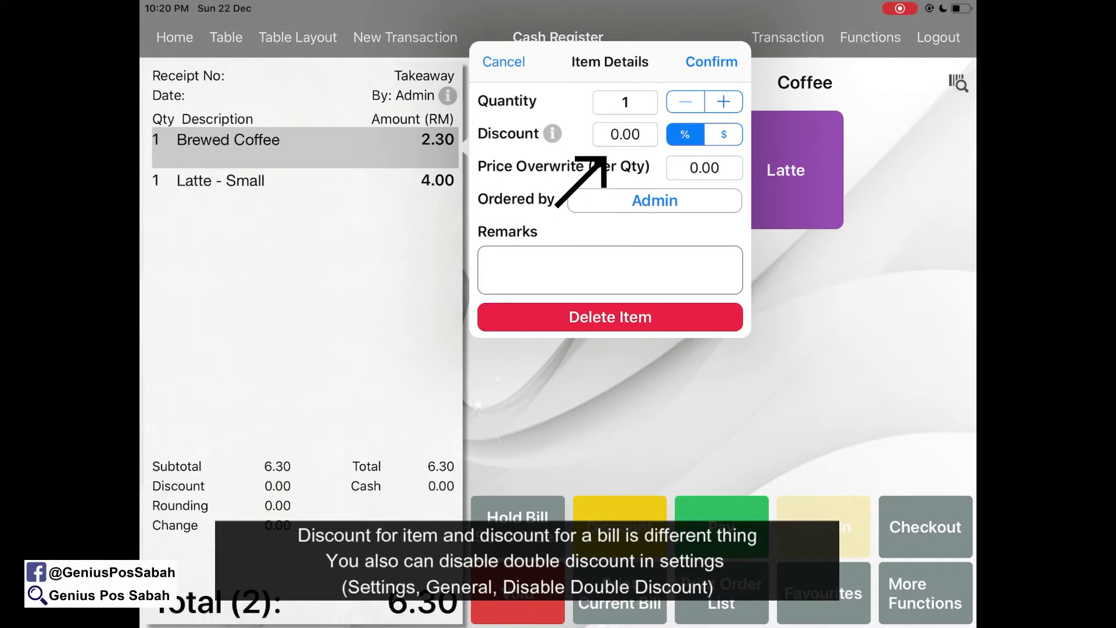
{"action": "left_click", "coordinate": [625, 134]}
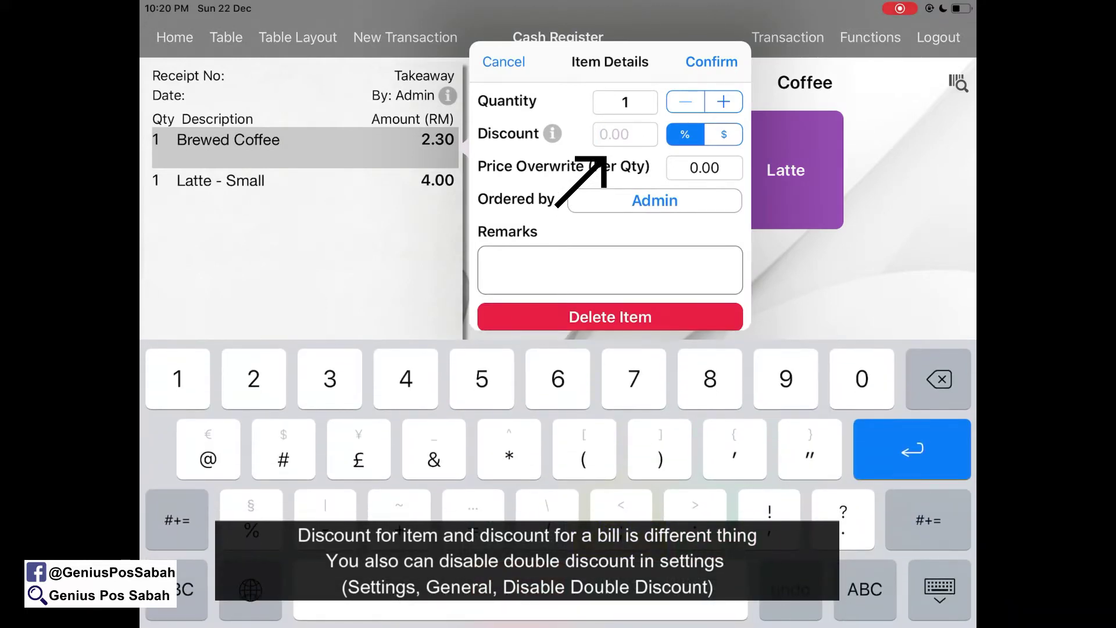
{"action": "left_click", "coordinate": [724, 134]}
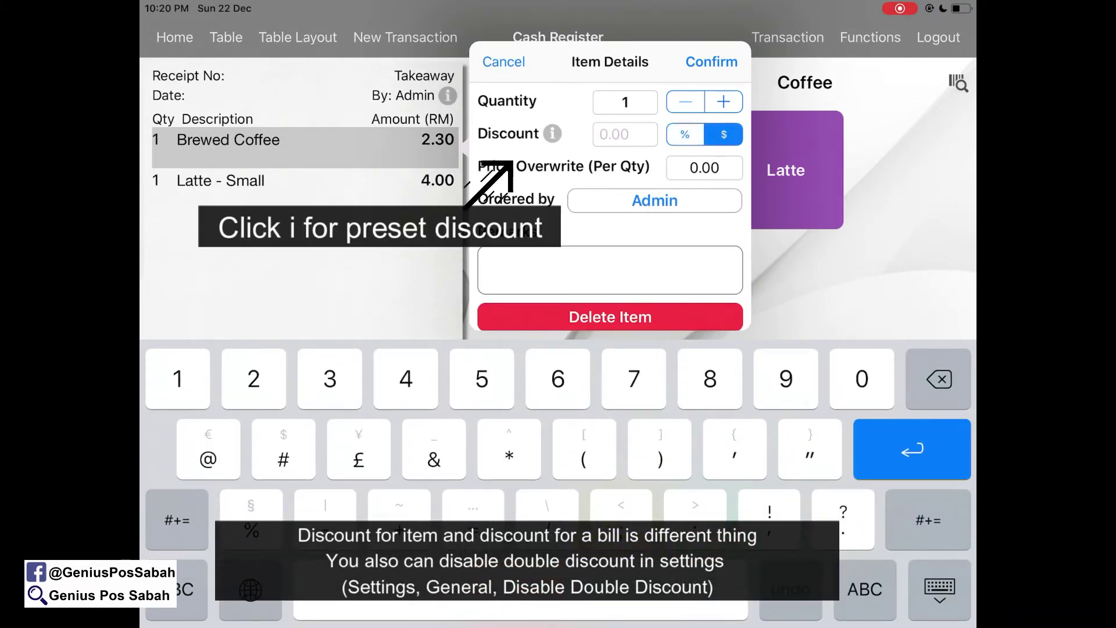
{"action": "left_click", "coordinate": [551, 134]}
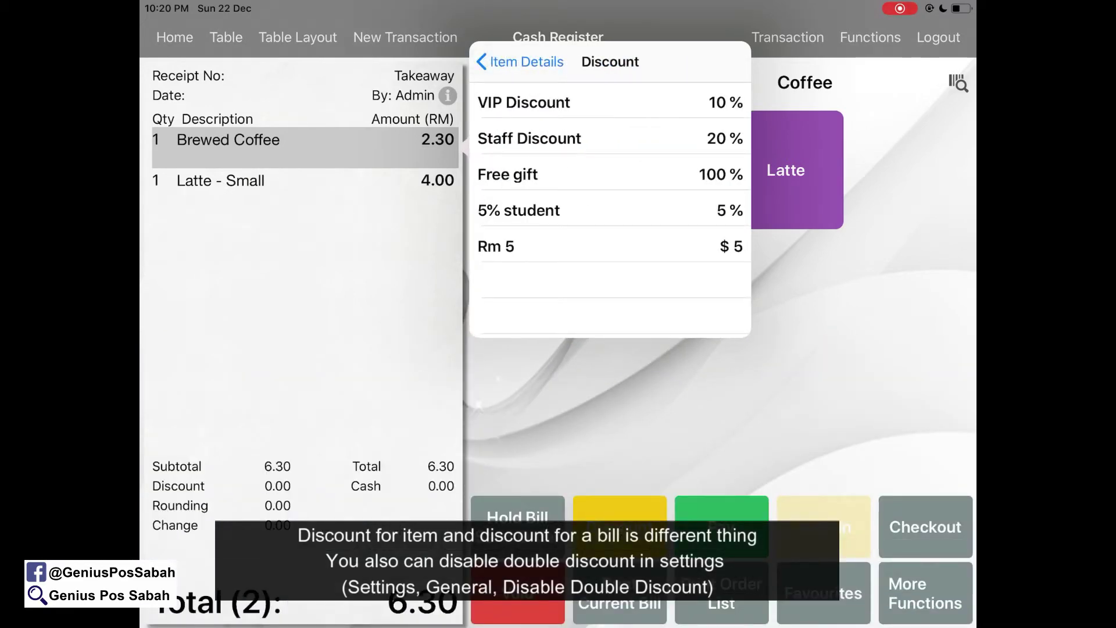
{"action": "left_click", "coordinate": [519, 210]}
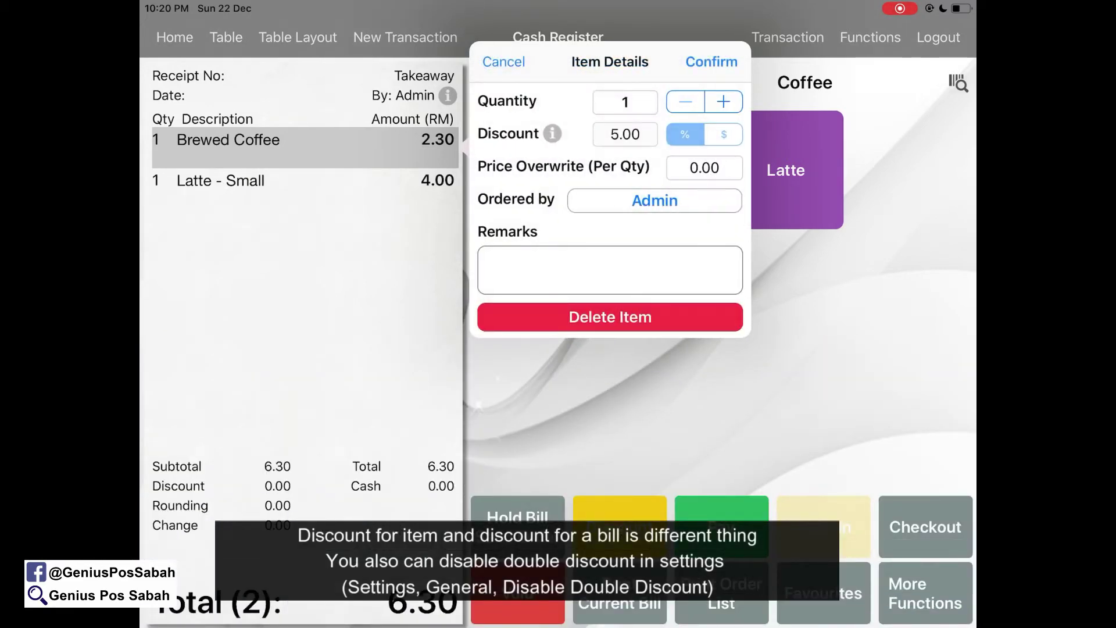
{"action": "left_click", "coordinate": [712, 61]}
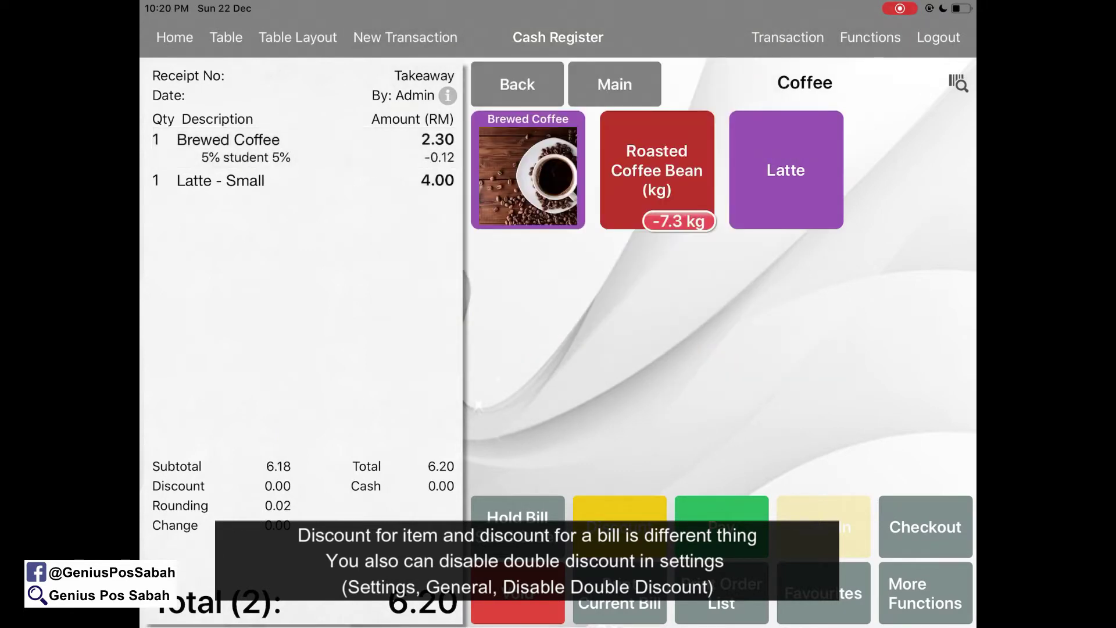
{"action": "left_click", "coordinate": [262, 147]}
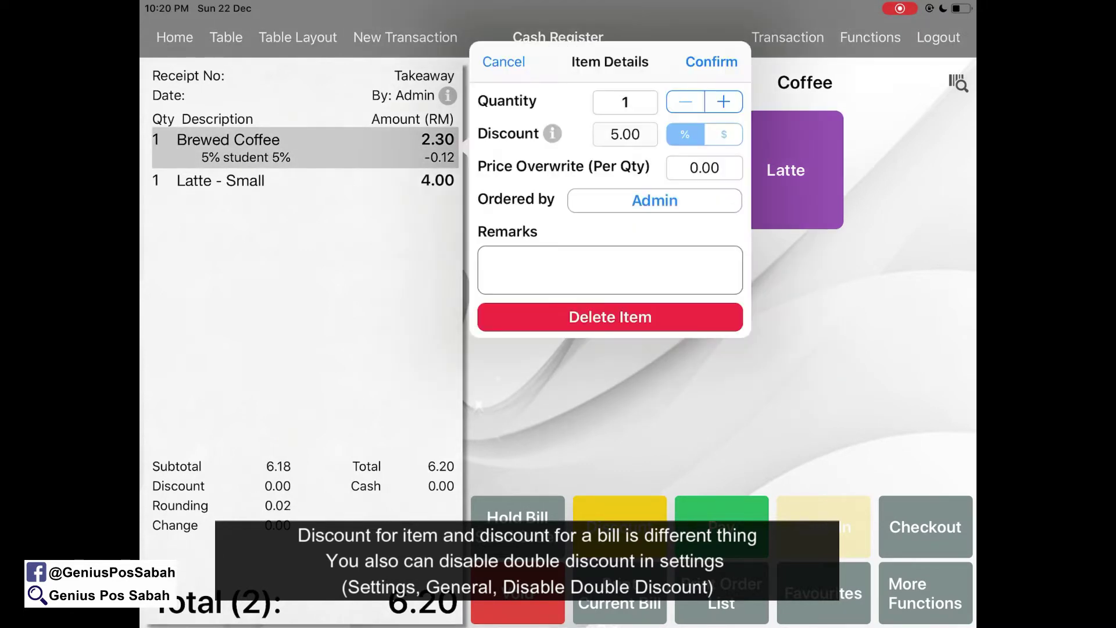
Remove the '5% student' discount from the Brewed Coffee.
{"action": "left_click", "coordinate": [625, 134]}
{"action": "left_click", "coordinate": [524, 210]}
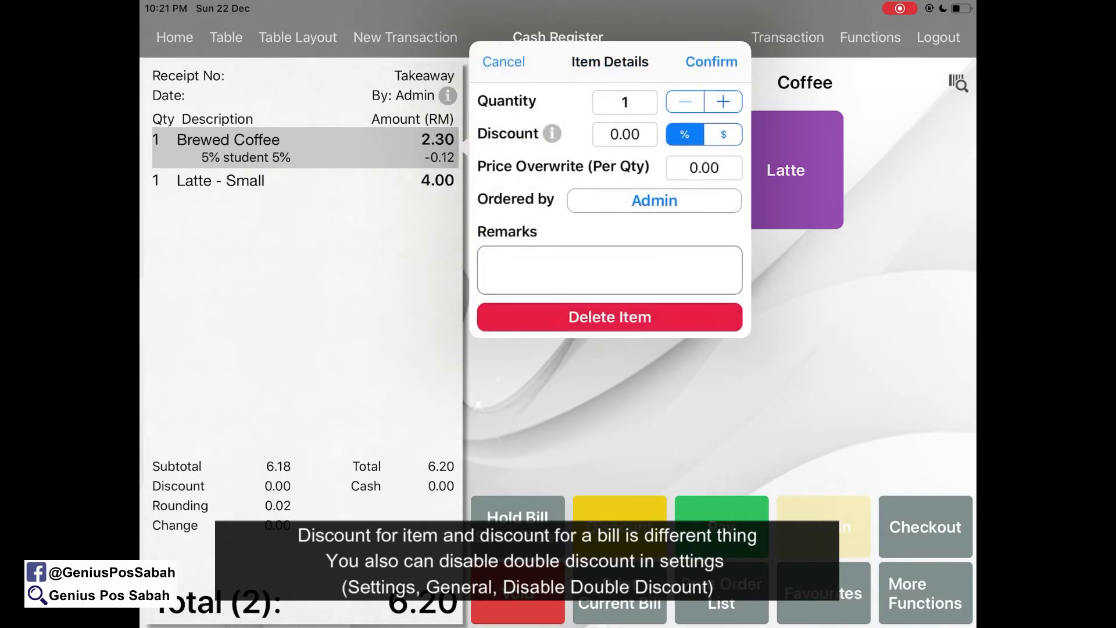
{"action": "left_click", "coordinate": [610, 410]}
Apply the 'Rm 5' preset as a bill discount, then void all items.
{"action": "left_click", "coordinate": [619, 515]}
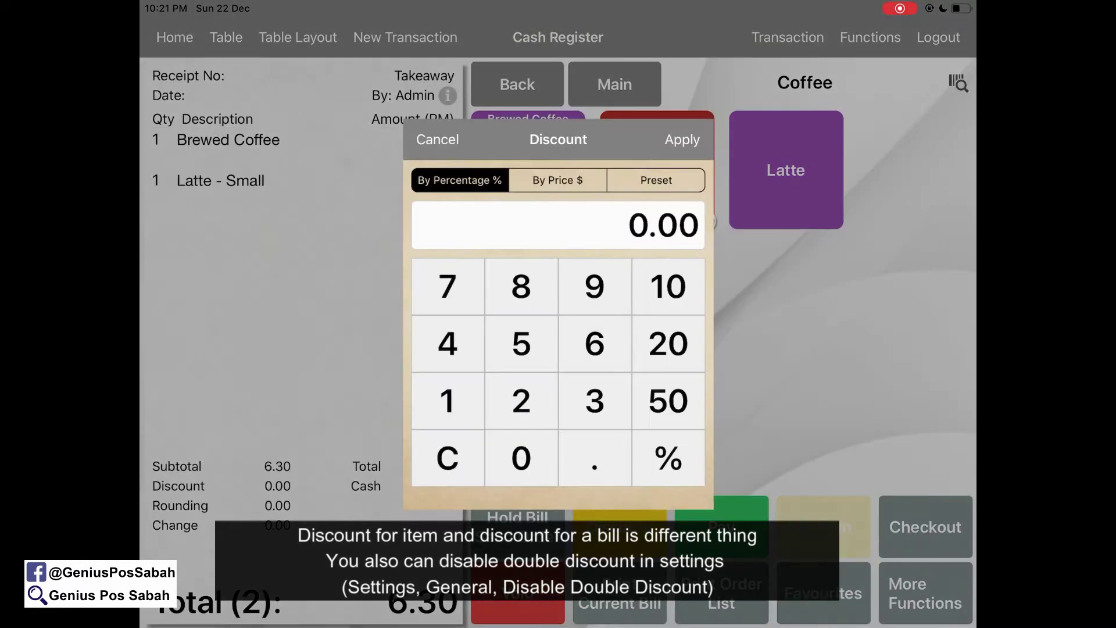
{"action": "left_click", "coordinate": [656, 180]}
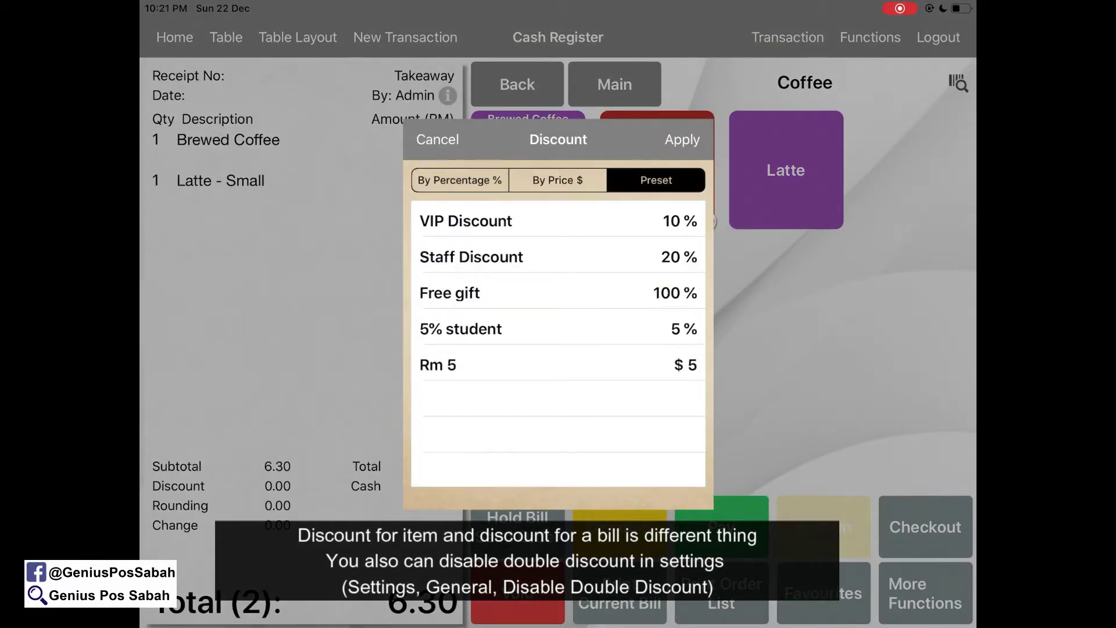
{"action": "left_click", "coordinate": [558, 365]}
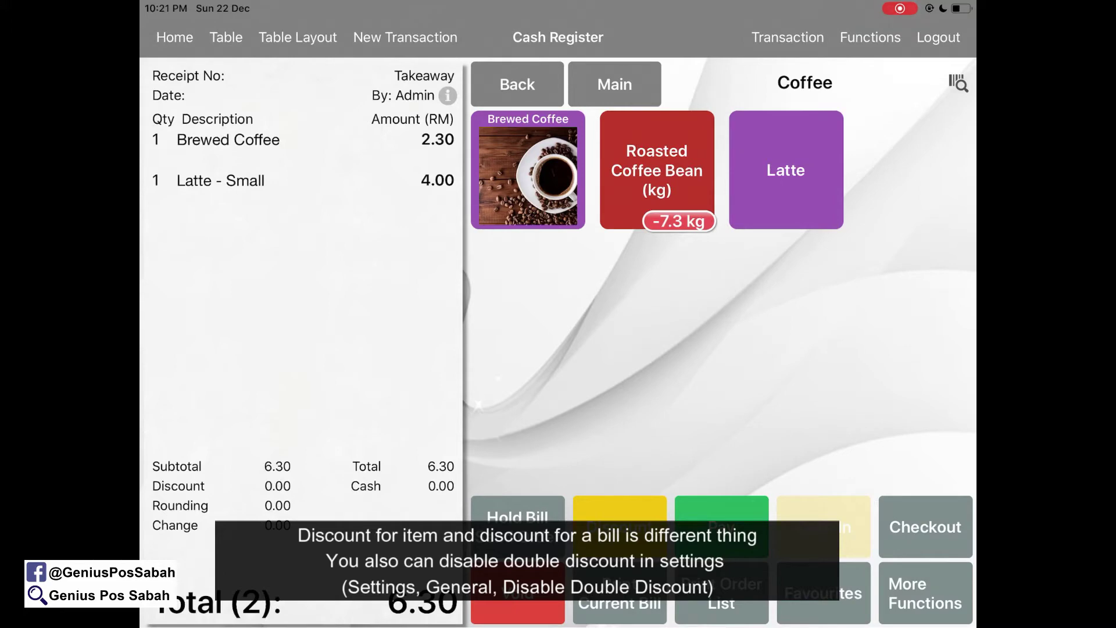
{"action": "left_click", "coordinate": [516, 595]}
Try the 'Rm 5' preset on a new Brewed Coffee, dismiss the too-high error, and clear the receipt.
{"action": "left_click", "coordinate": [559, 354]}
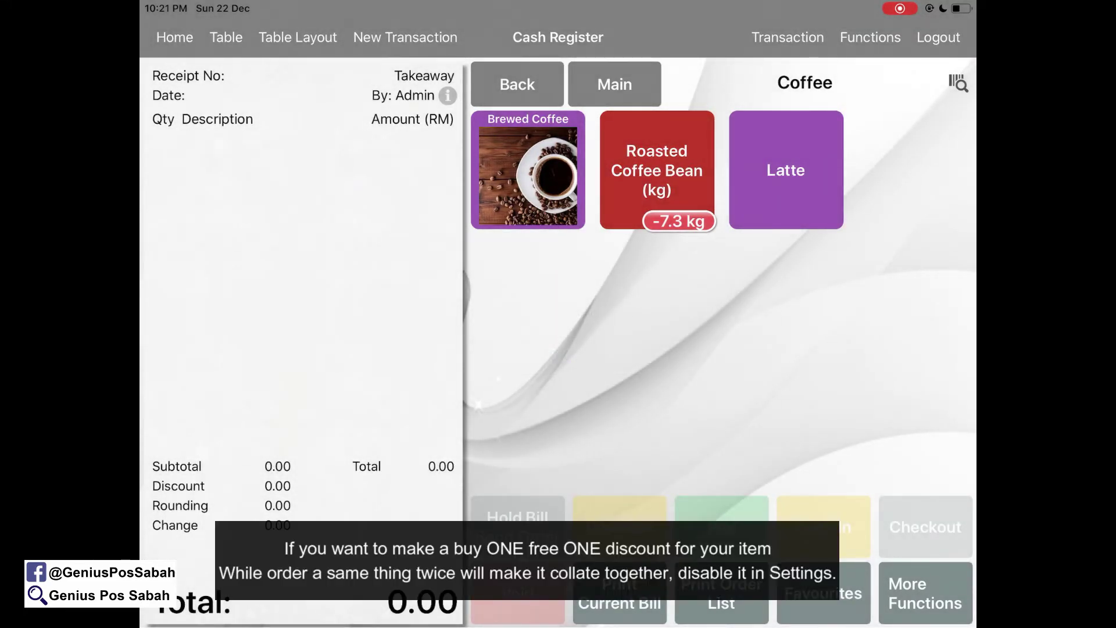
{"action": "left_click", "coordinate": [528, 170]}
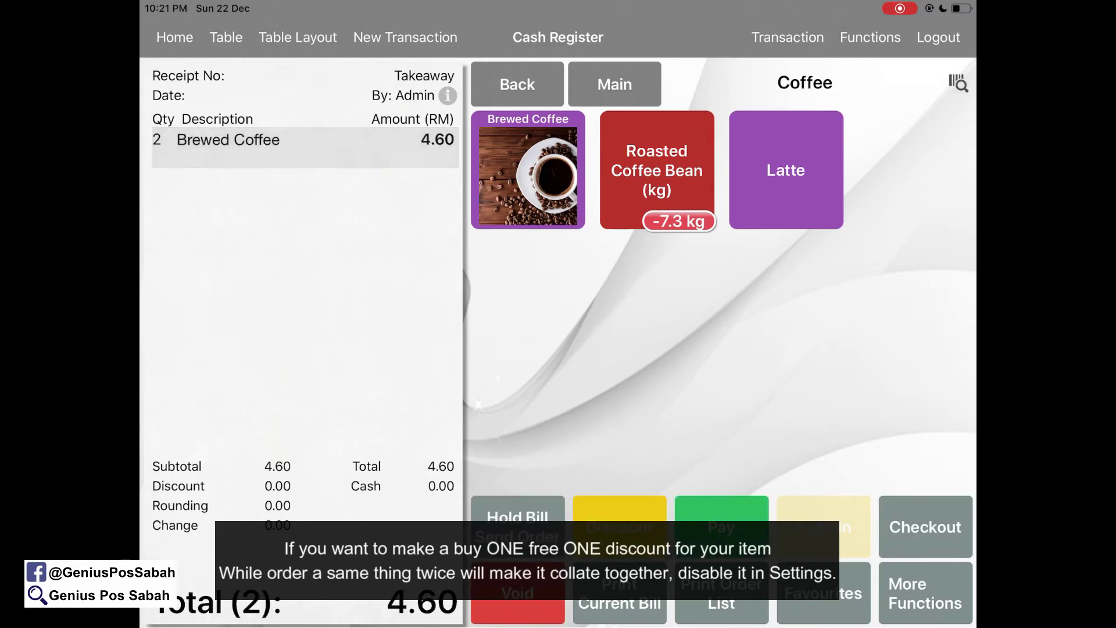
{"action": "left_click", "coordinate": [228, 139]}
{"action": "left_click", "coordinate": [514, 132]}
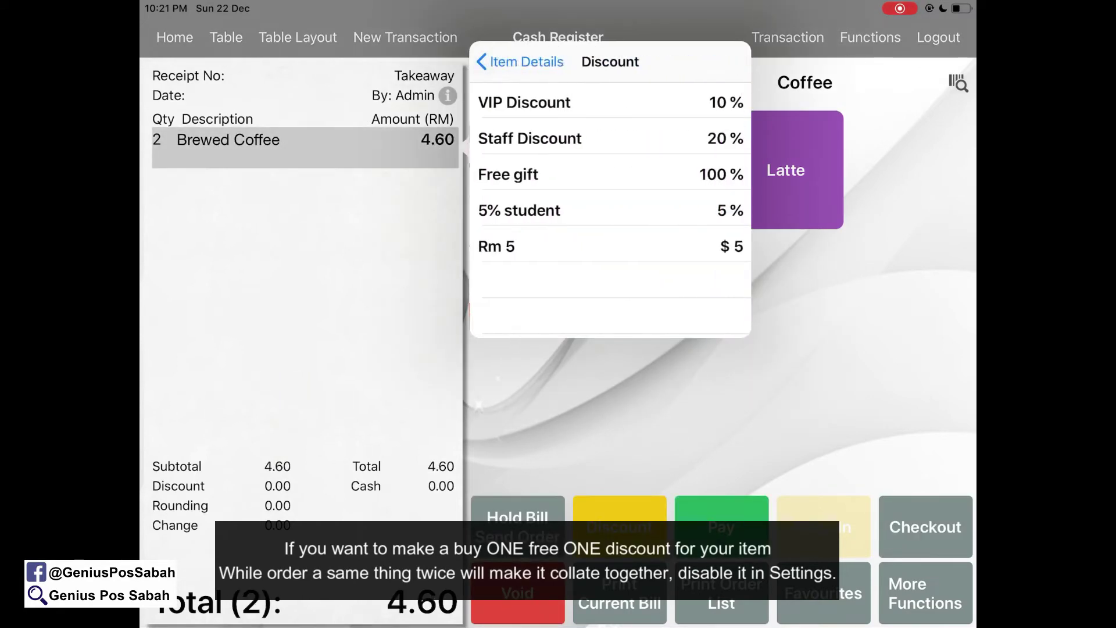
{"action": "left_click", "coordinate": [611, 246]}
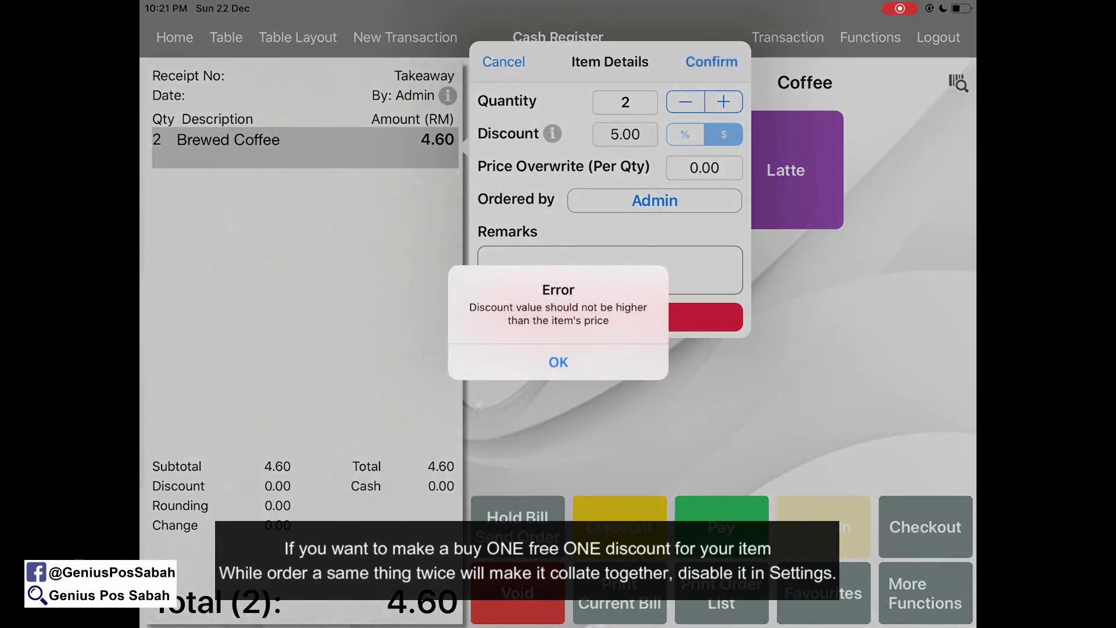
{"action": "left_click", "coordinate": [558, 362]}
{"action": "left_click", "coordinate": [505, 61]}
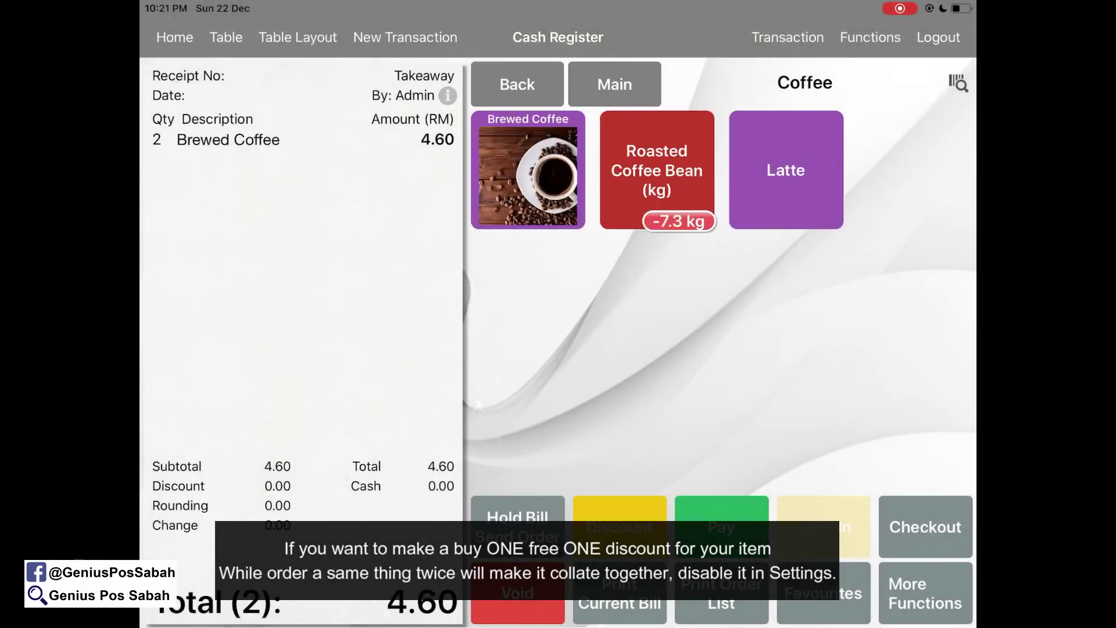
{"action": "left_click", "coordinate": [175, 37]}
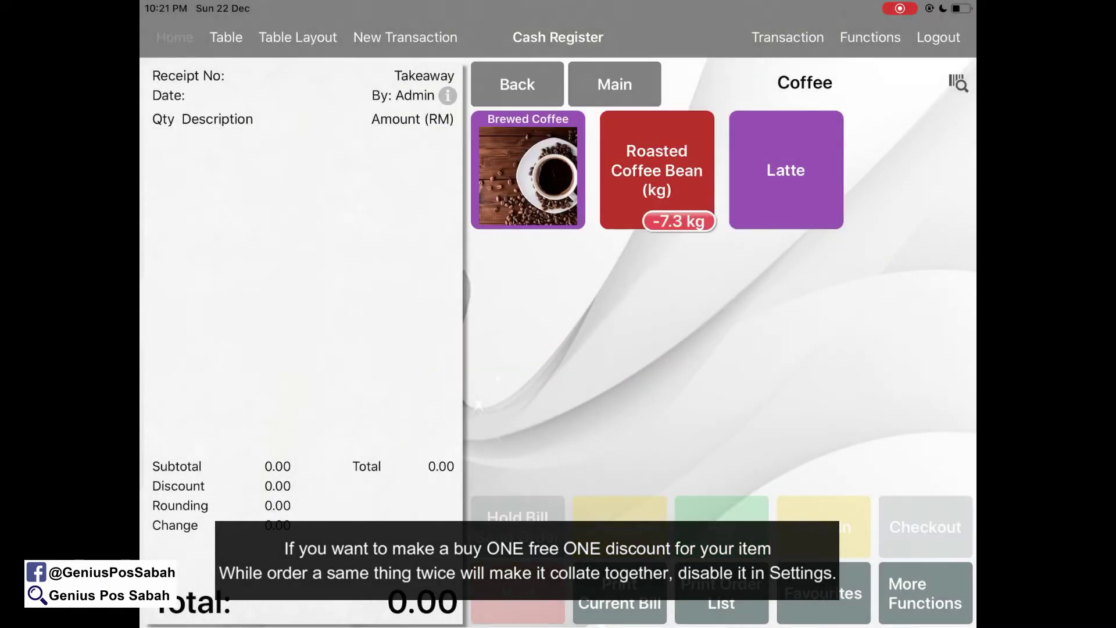
Turn off Collate Order in General Settings and save.
{"action": "left_click", "coordinate": [841, 323]}
{"action": "scroll", "coordinate": [242, 262], "scroll_direction": "down", "scroll_amount": 3}
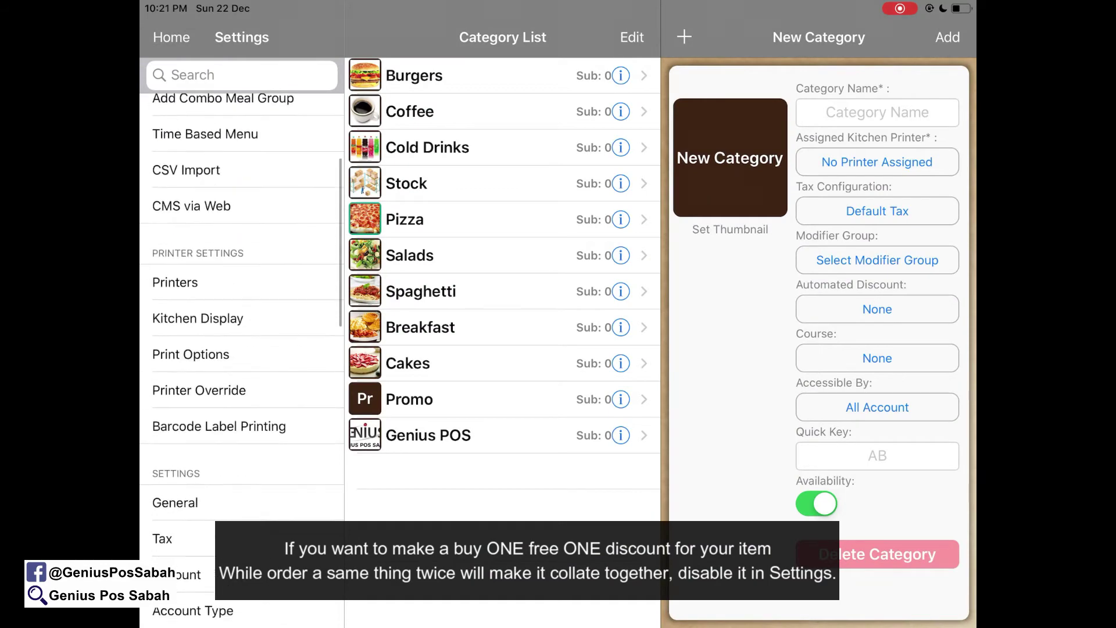
{"action": "left_click", "coordinate": [175, 503]}
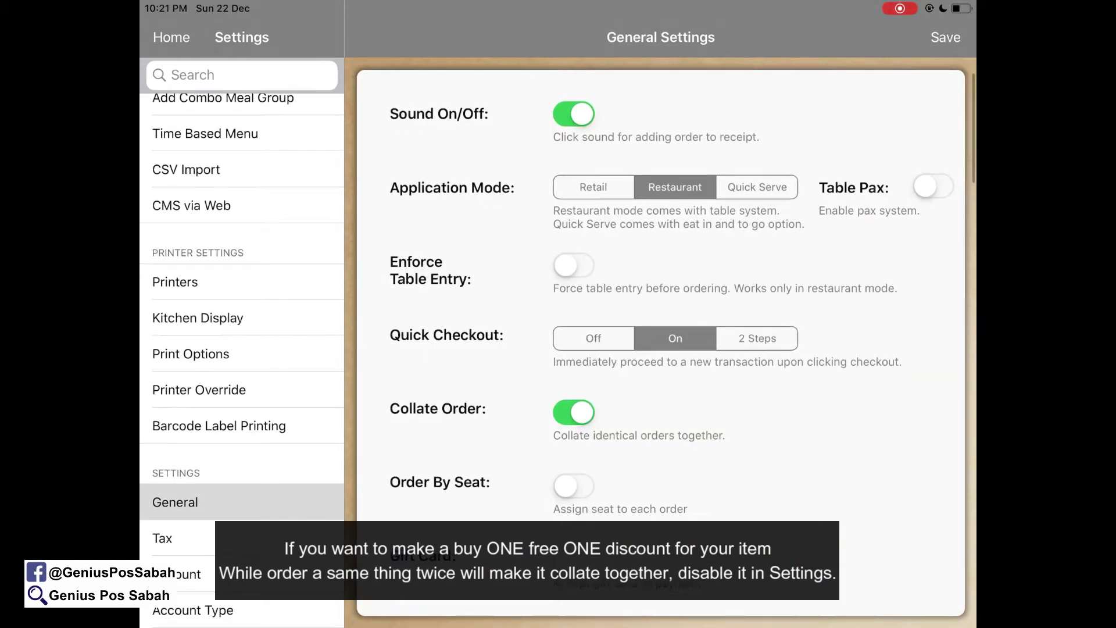
{"action": "scroll", "coordinate": [660, 350], "scroll_direction": "down", "scroll_amount": 2}
{"action": "left_click", "coordinate": [574, 346]}
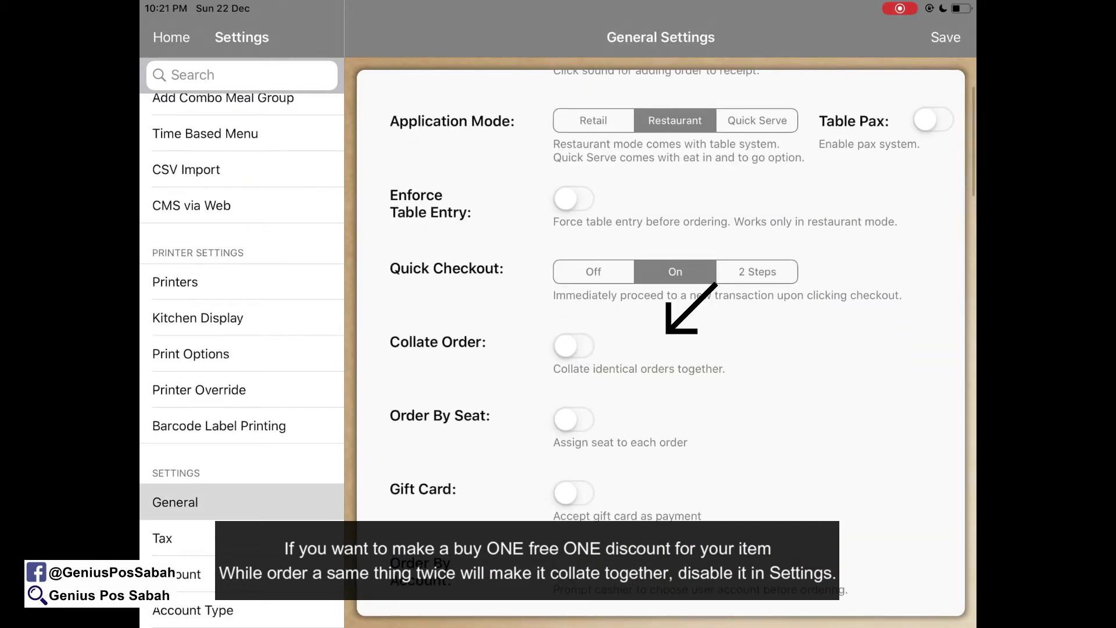
{"action": "left_click", "coordinate": [946, 37]}
{"action": "left_click", "coordinate": [558, 356]}
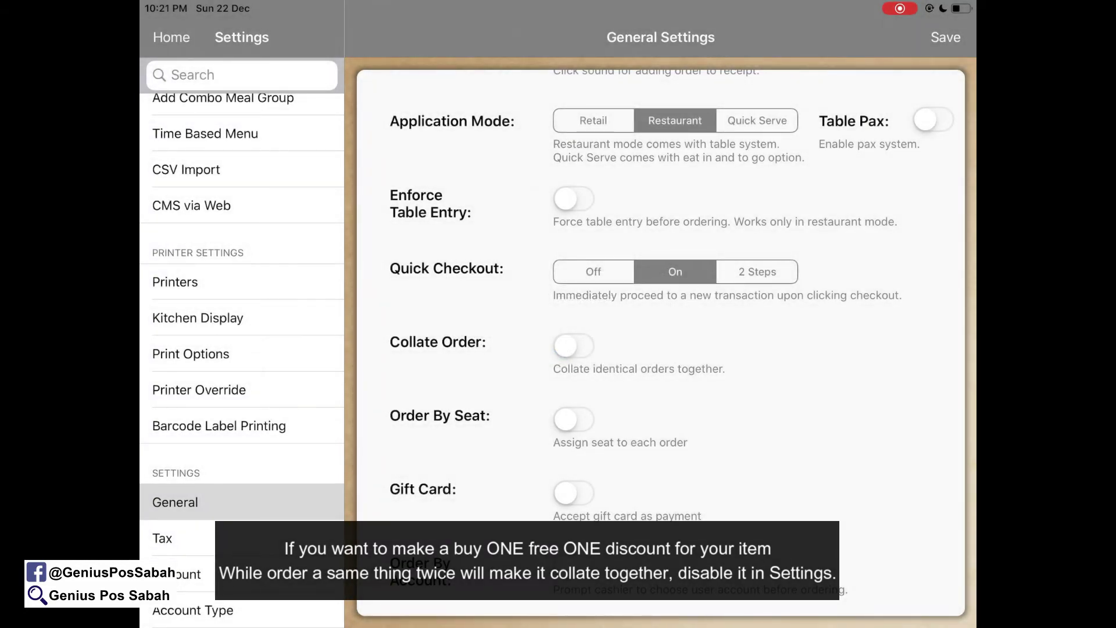
Add two separate Brewed Coffees to the register bill.
{"action": "left_click", "coordinate": [171, 37]}
{"action": "left_click", "coordinate": [285, 321]}
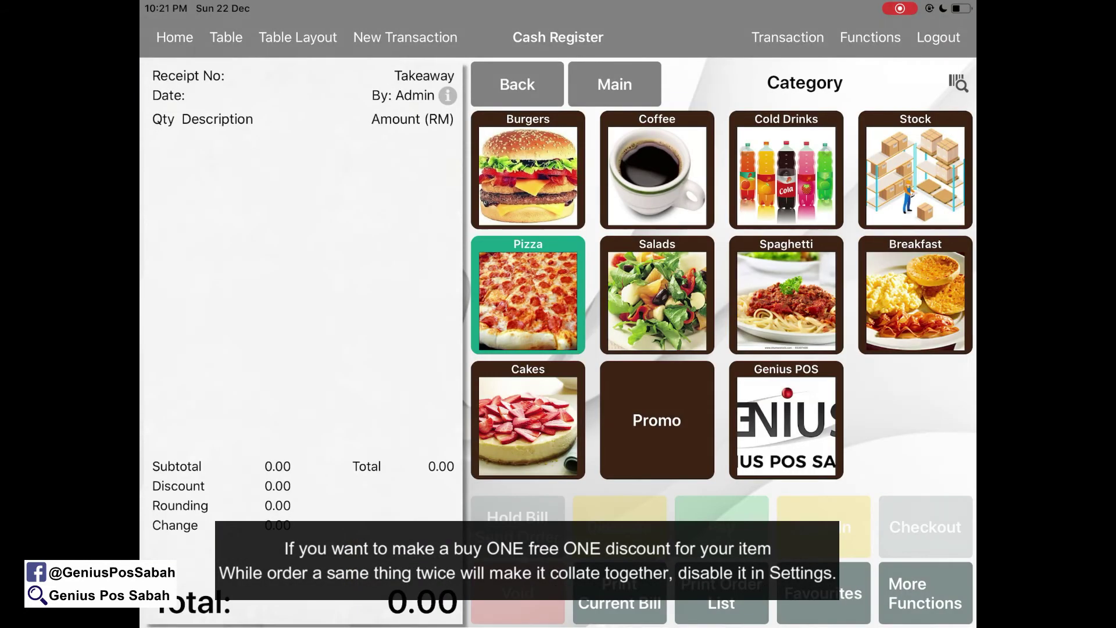
{"action": "left_click", "coordinate": [657, 170]}
{"action": "left_click", "coordinate": [528, 171]}
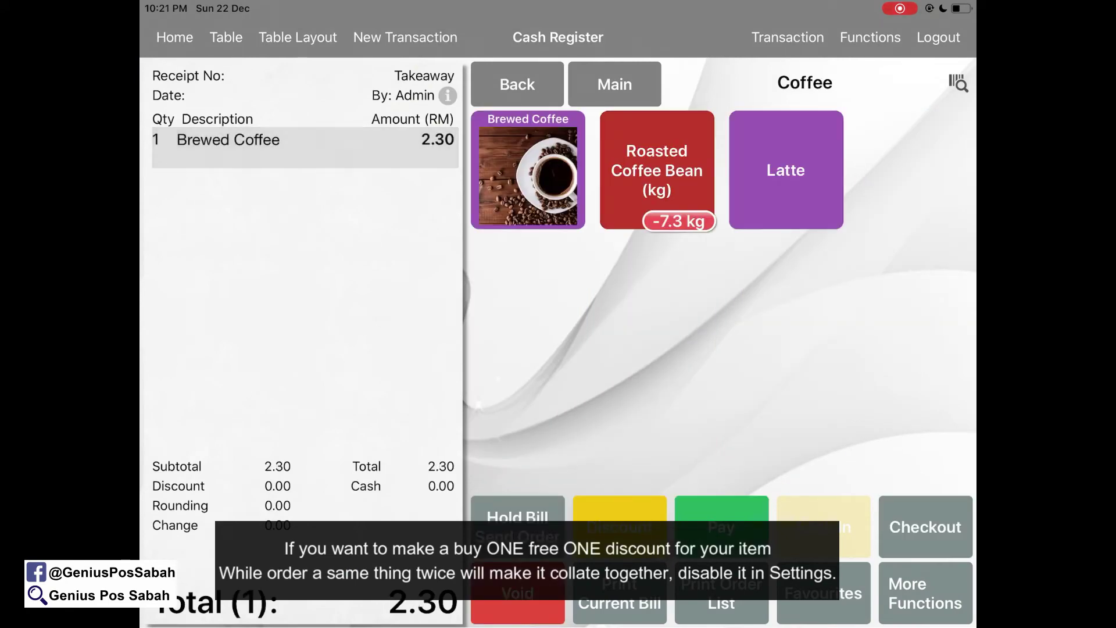
{"action": "left_click", "coordinate": [527, 170]}
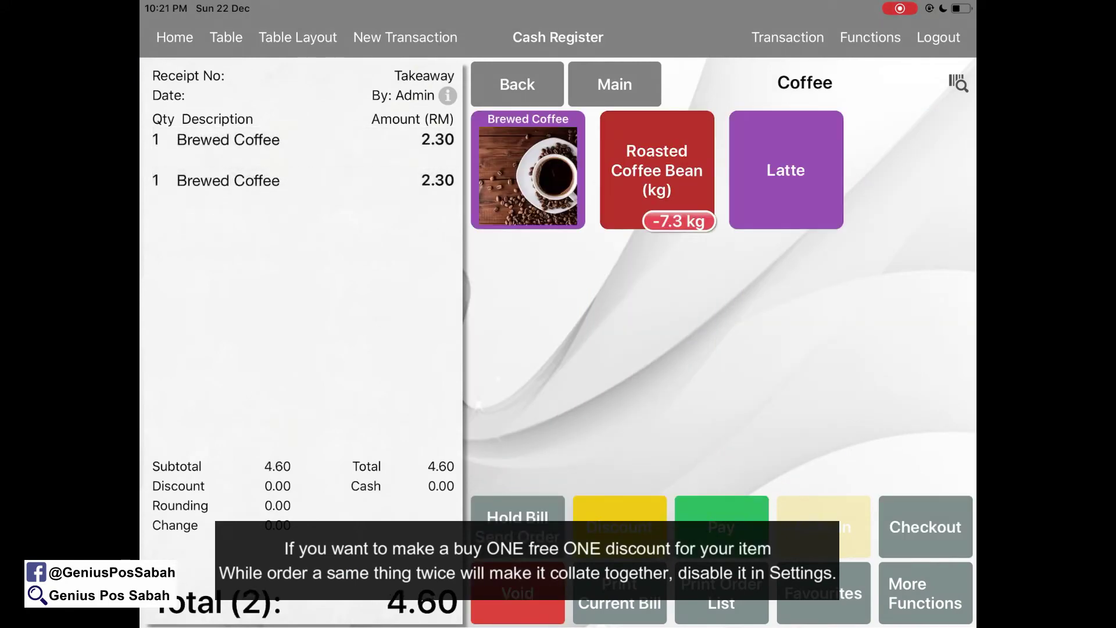
Apply the 100% 'Free gift' preset to the second Brewed Coffee.
{"action": "left_click", "coordinate": [306, 180]}
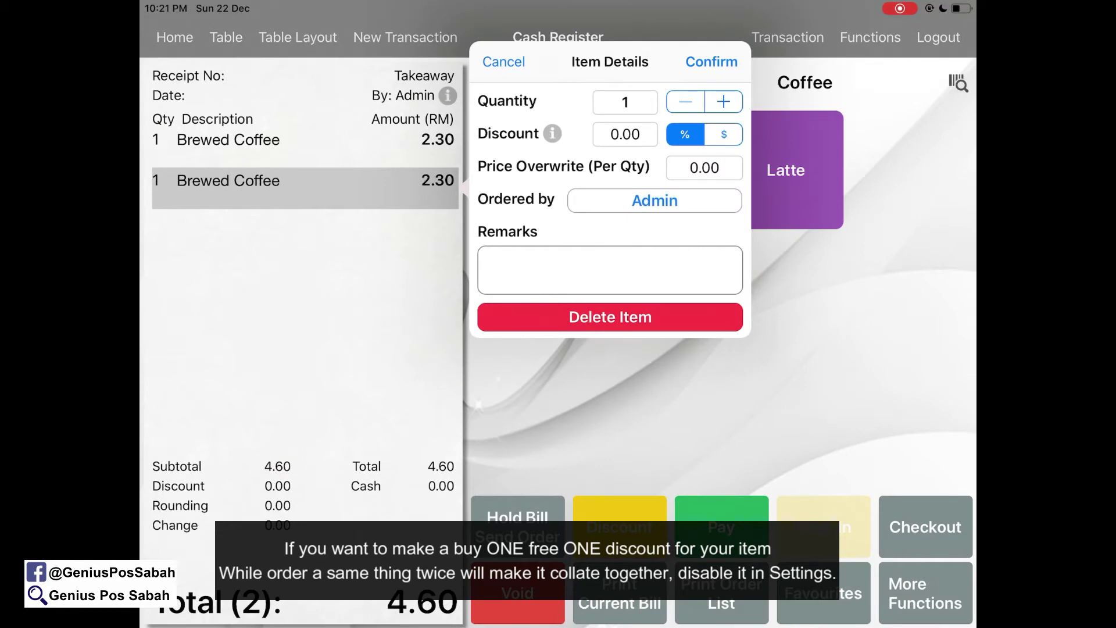
{"action": "left_click", "coordinate": [553, 134]}
{"action": "left_click", "coordinate": [523, 175]}
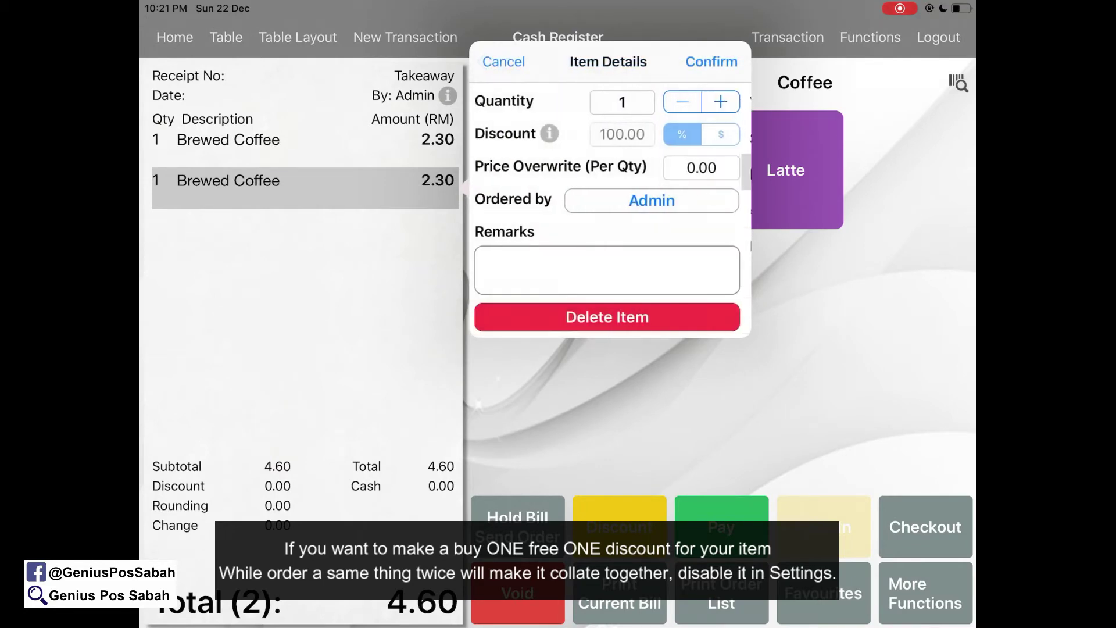
{"action": "left_click", "coordinate": [712, 61]}
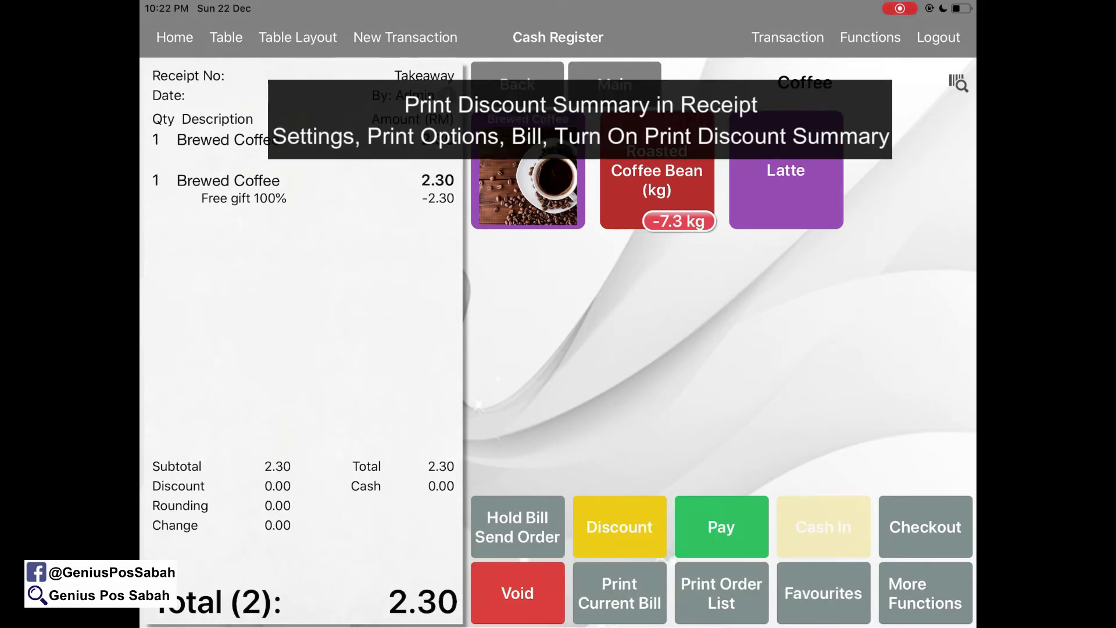
Enable 'Print discount summary' in the bill print options and save.
{"action": "left_click", "coordinate": [174, 37]}
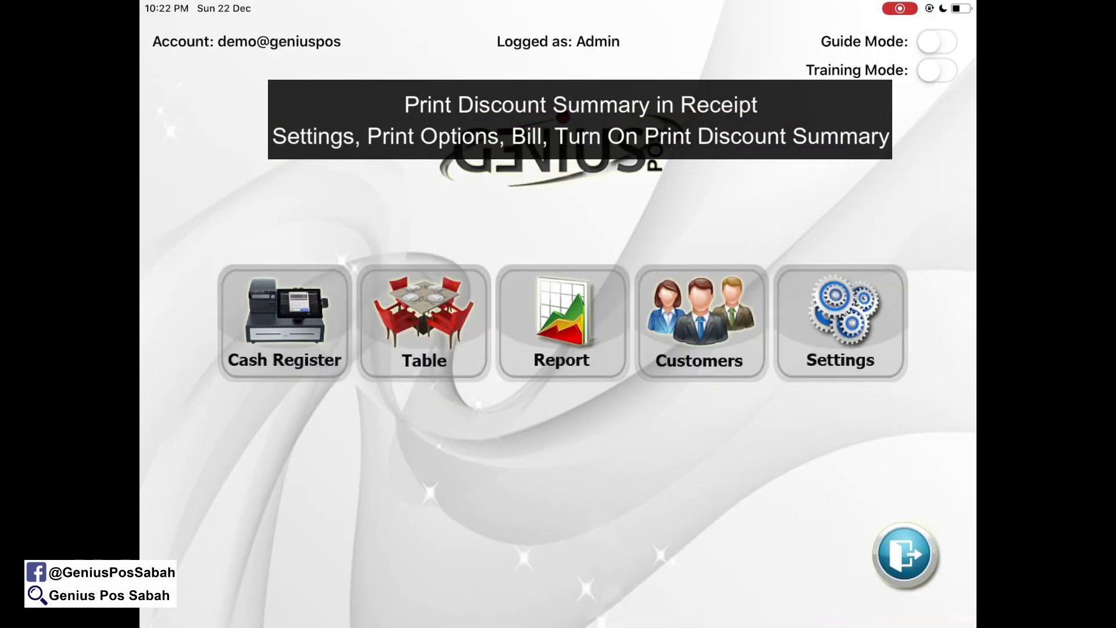
{"action": "left_click", "coordinate": [842, 323]}
{"action": "scroll", "coordinate": [242, 350], "scroll_direction": "down", "scroll_amount": 1}
{"action": "scroll", "coordinate": [243, 349], "scroll_direction": "down", "scroll_amount": 3}
{"action": "left_click", "coordinate": [190, 269]}
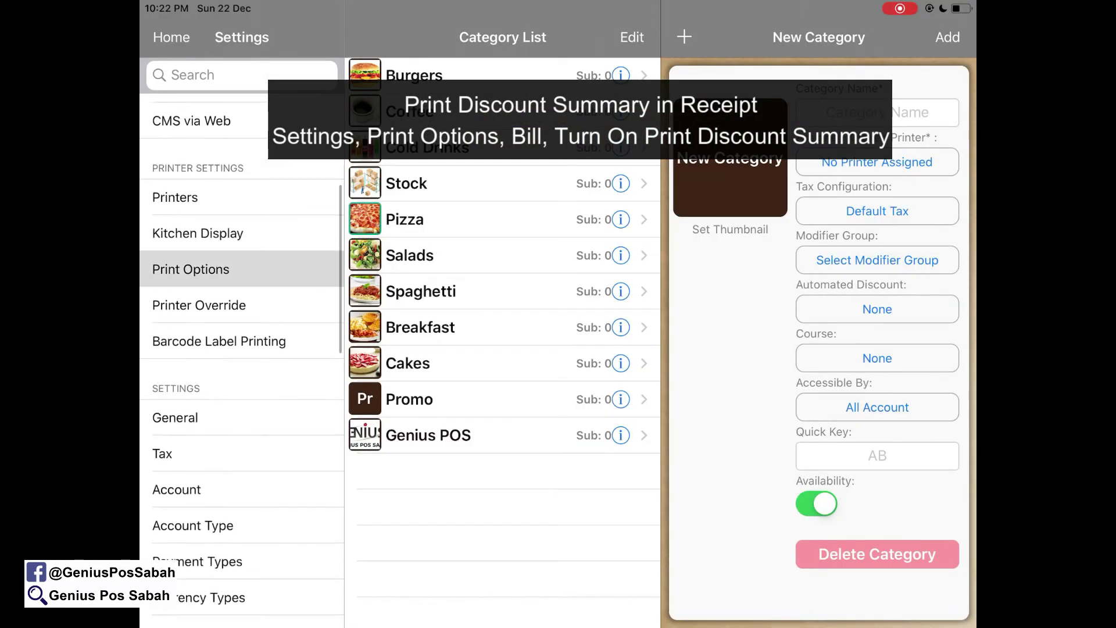
{"action": "left_click", "coordinate": [454, 37]}
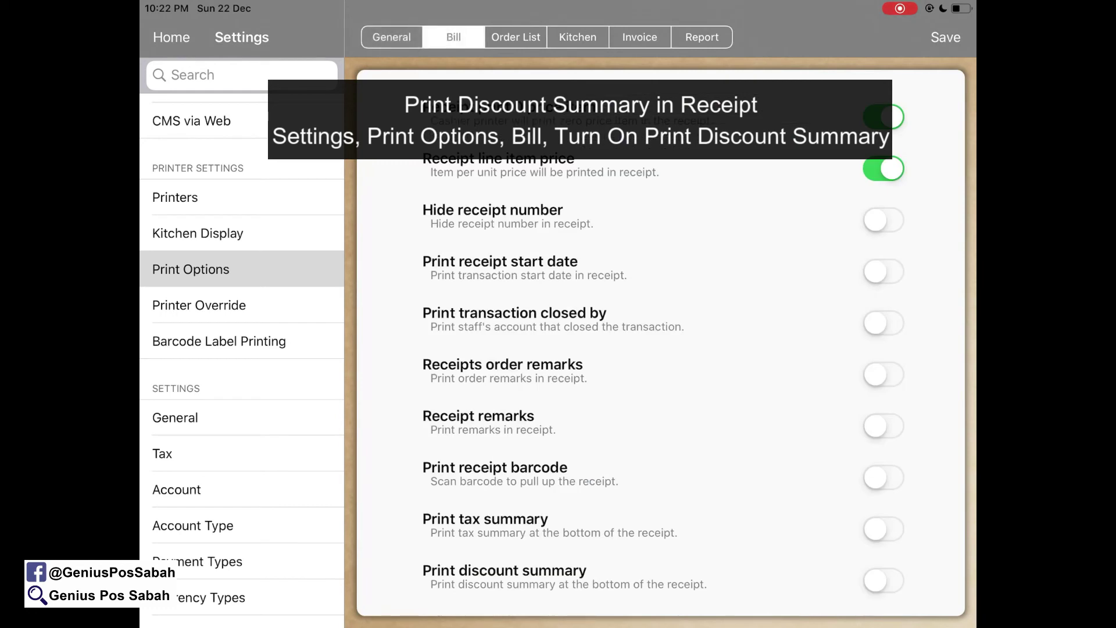
{"action": "scroll", "coordinate": [660, 349], "scroll_direction": "down", "scroll_amount": 2}
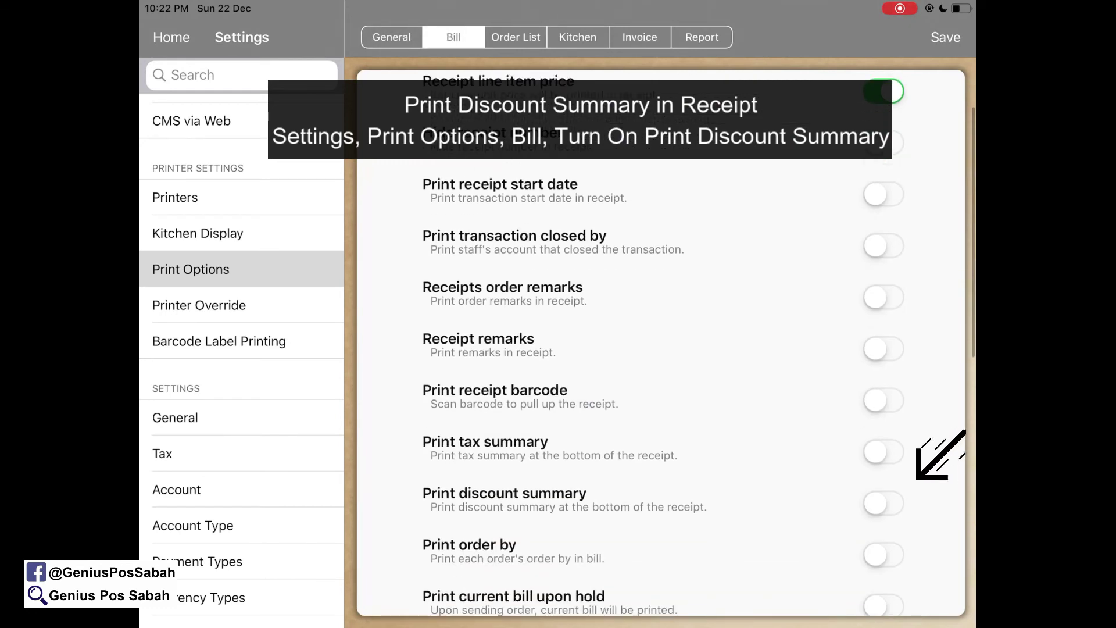
{"action": "left_click", "coordinate": [884, 504]}
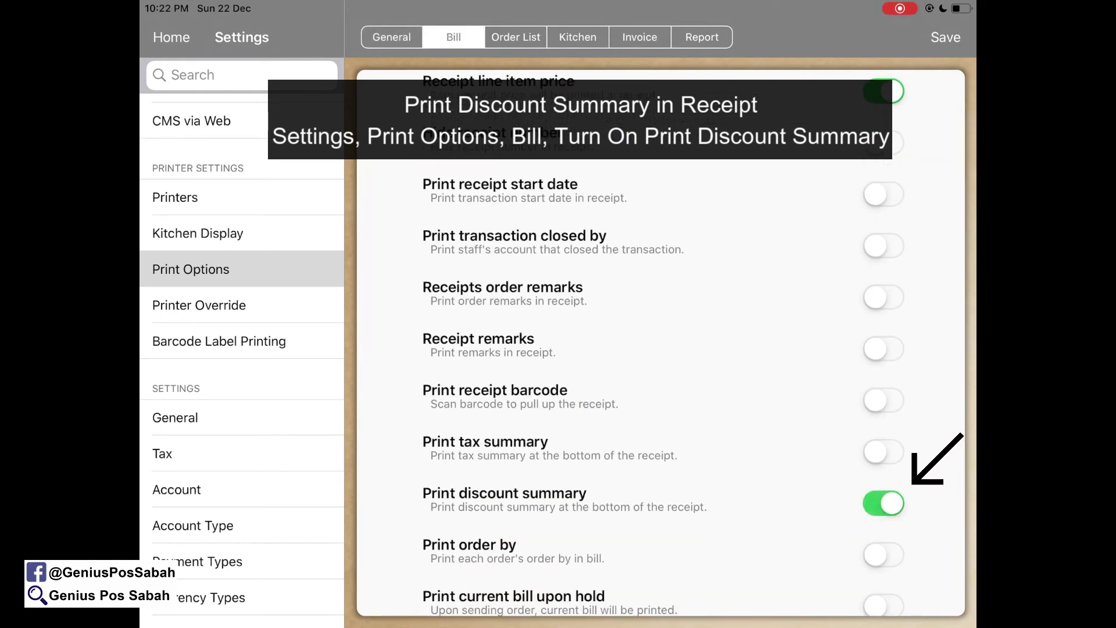
{"action": "left_click", "coordinate": [945, 38]}
{"action": "left_click", "coordinate": [559, 355]}
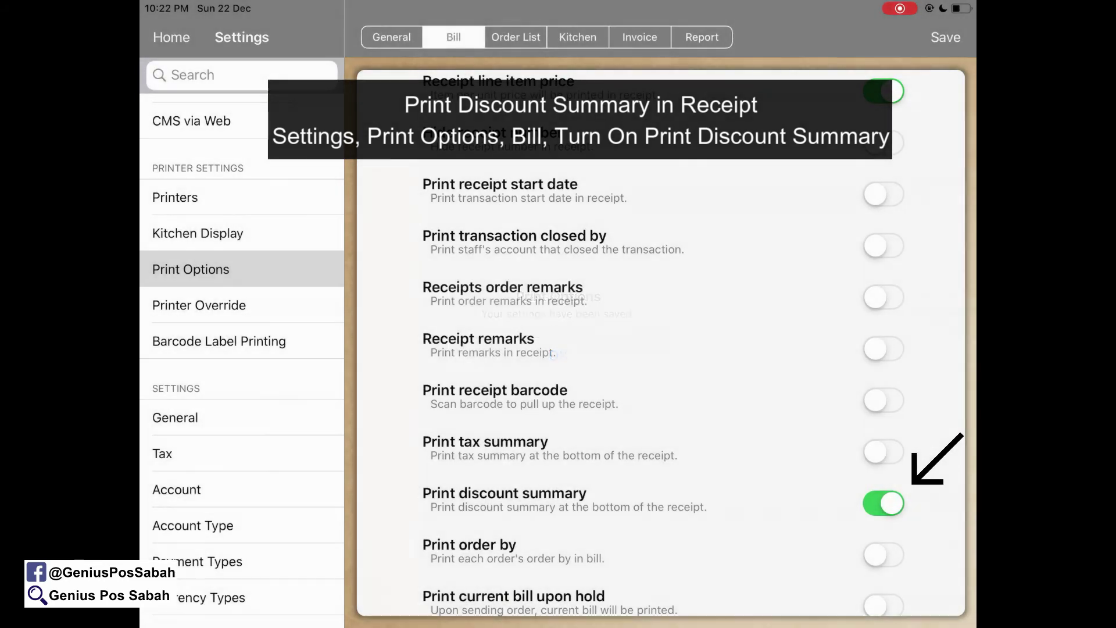
{"action": "left_click", "coordinate": [172, 37]}
Check out the free-gift coffee bill and close its receipt showing a 2.30 discount summary.
{"action": "left_click", "coordinate": [288, 323]}
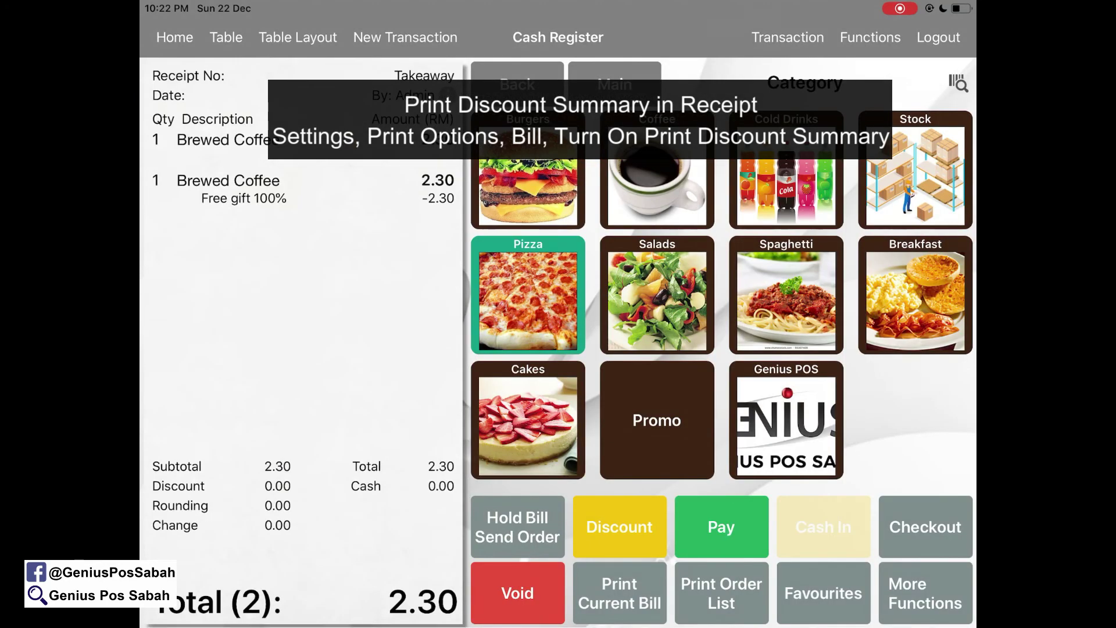
{"action": "left_click", "coordinate": [925, 528]}
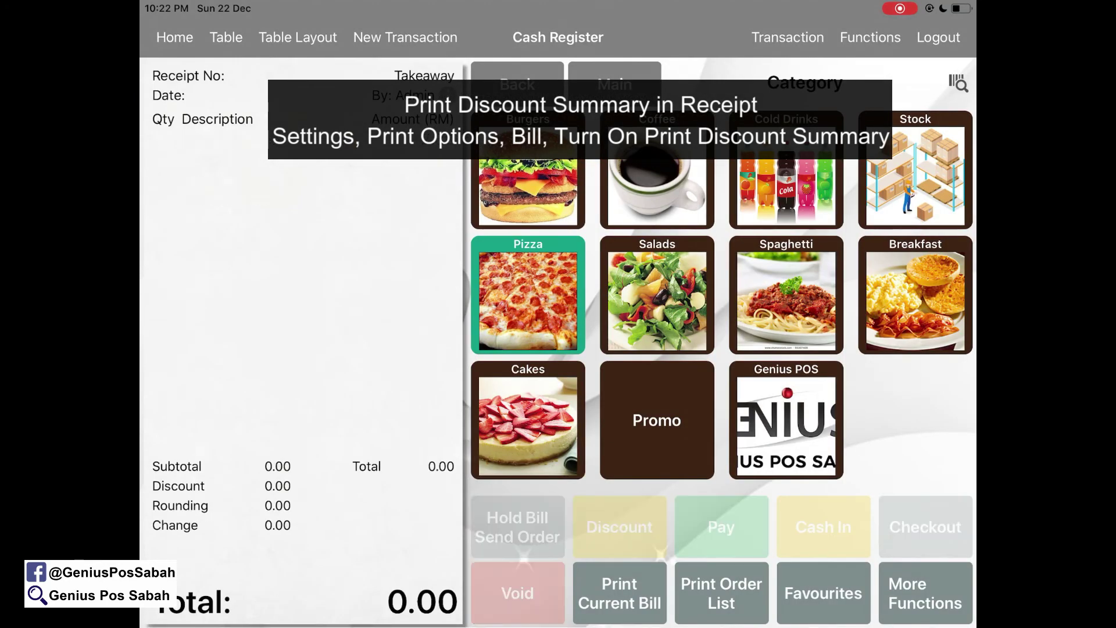
{"action": "scroll", "coordinate": [559, 349], "scroll_direction": "down", "scroll_amount": 5}
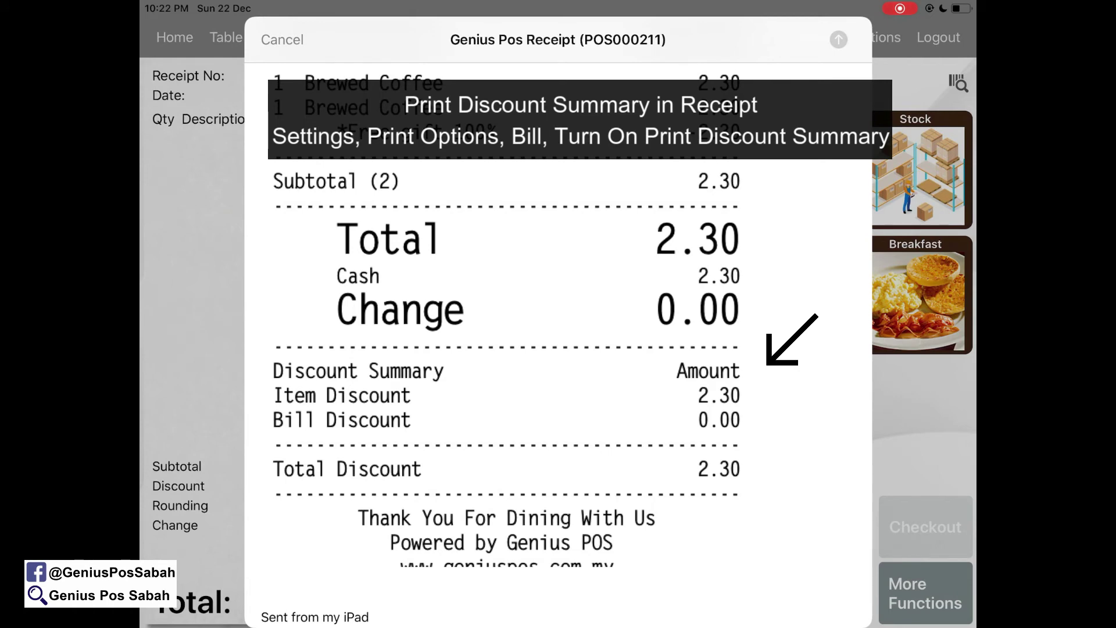
{"action": "left_click", "coordinate": [282, 39]}
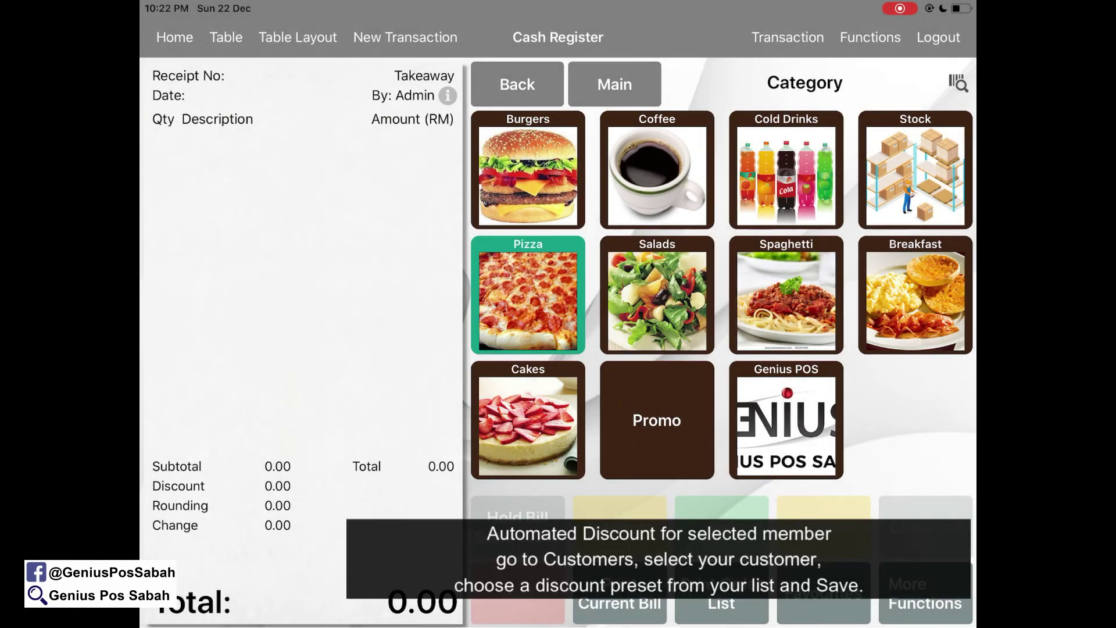
Set customer Jason's automated member discount to 'Rm 5 - RM 5' and save his record.
{"action": "left_click", "coordinate": [174, 36]}
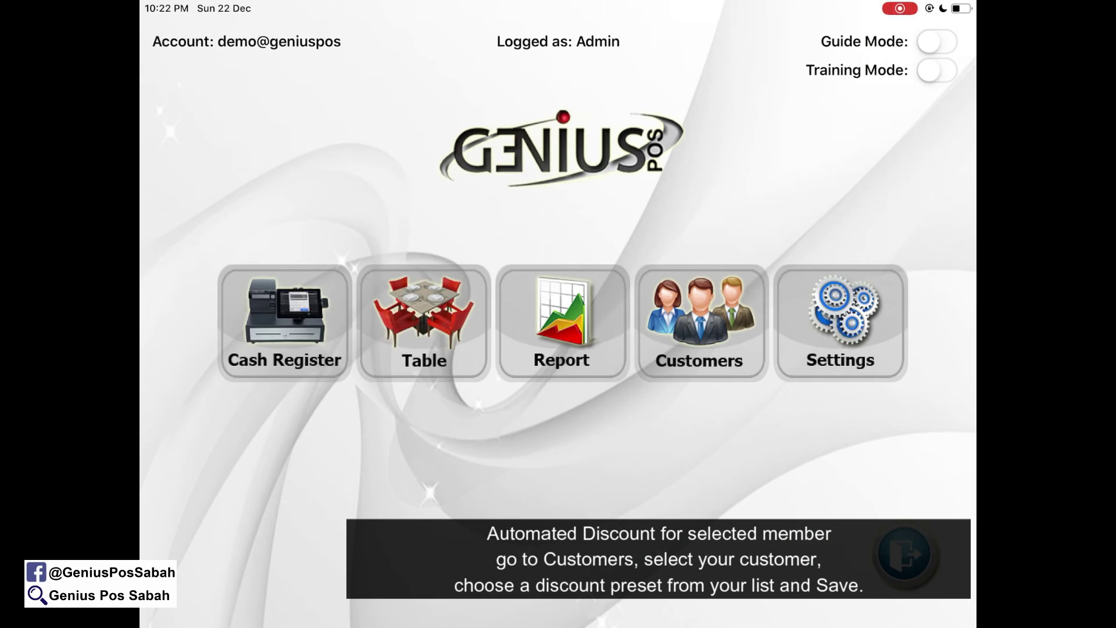
{"action": "left_click", "coordinate": [700, 323]}
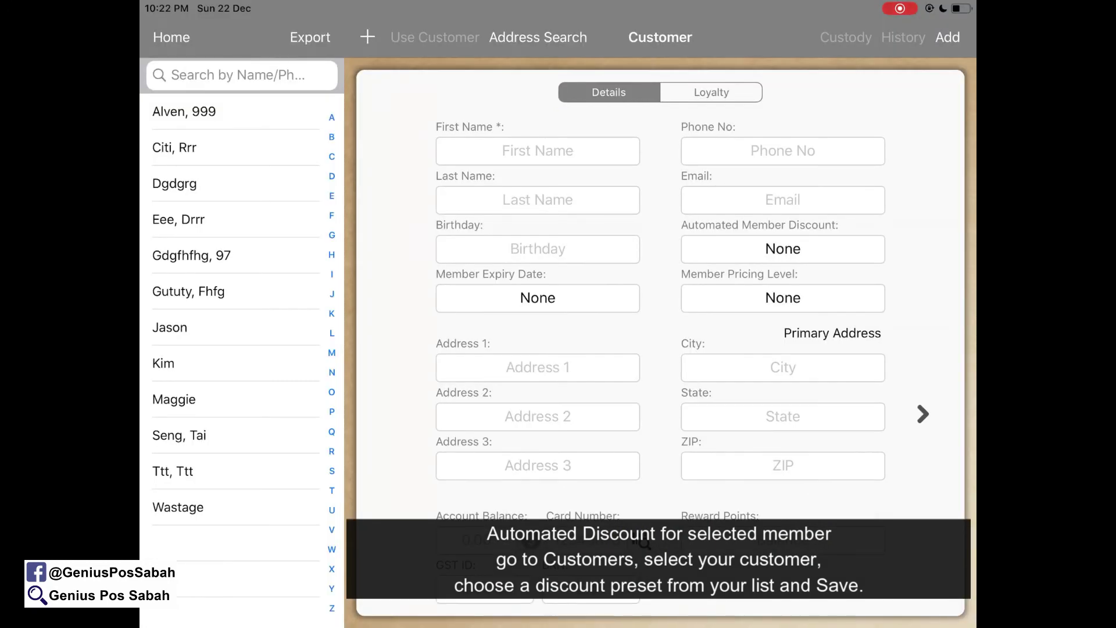
{"action": "left_click", "coordinate": [171, 327]}
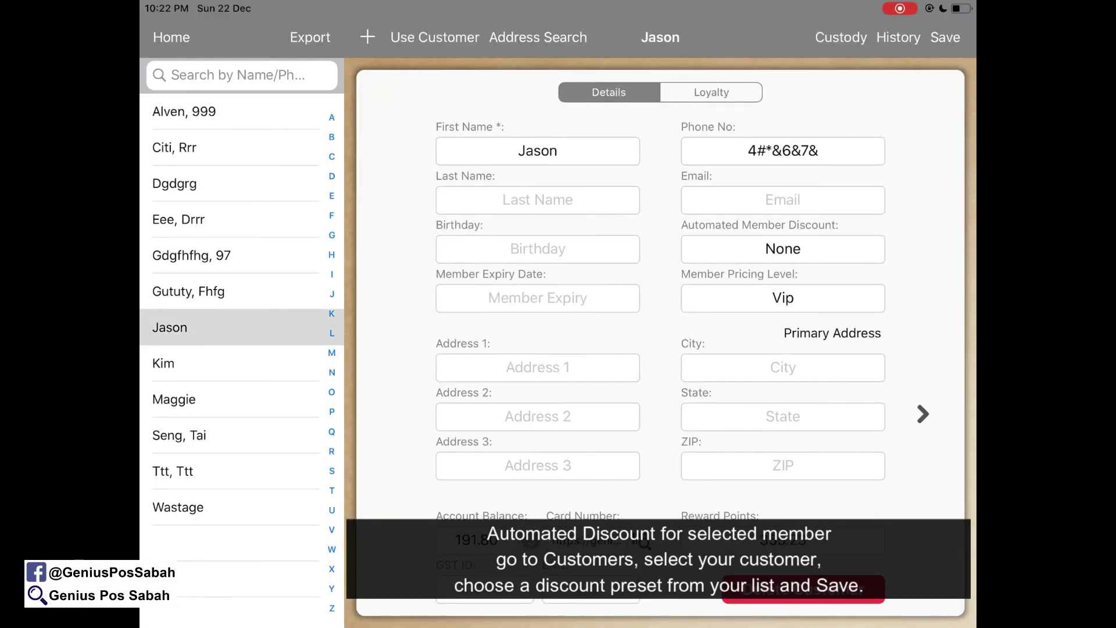
{"action": "left_click", "coordinate": [783, 249]}
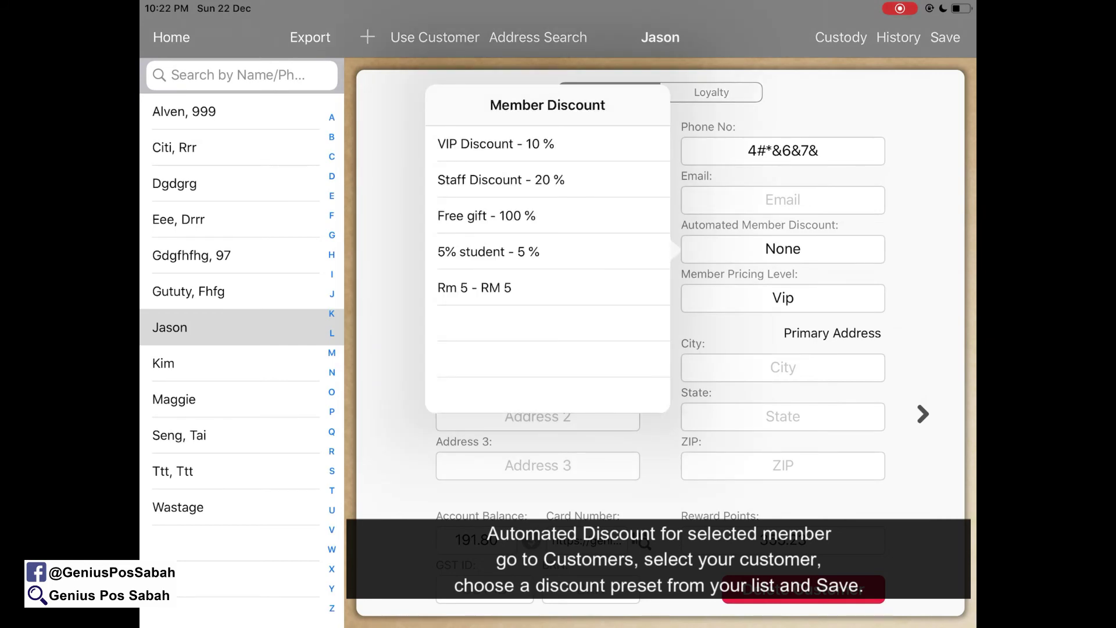
{"action": "left_click", "coordinate": [475, 289]}
{"action": "left_click", "coordinate": [945, 38]}
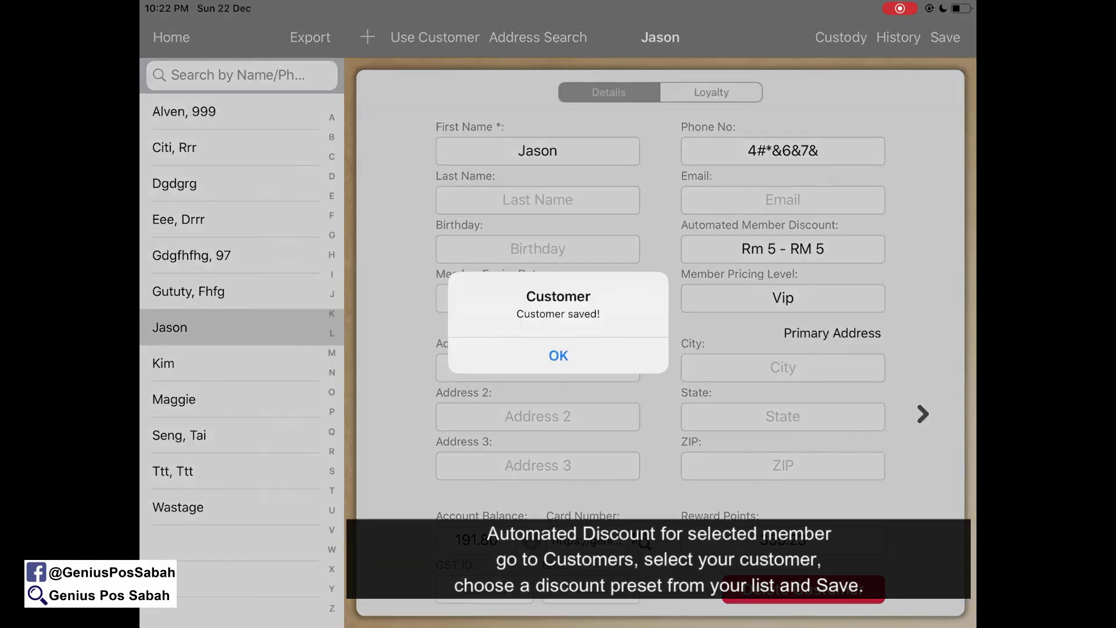
{"action": "left_click", "coordinate": [559, 355]}
{"action": "left_click", "coordinate": [171, 37]}
{"action": "left_click", "coordinate": [287, 320]}
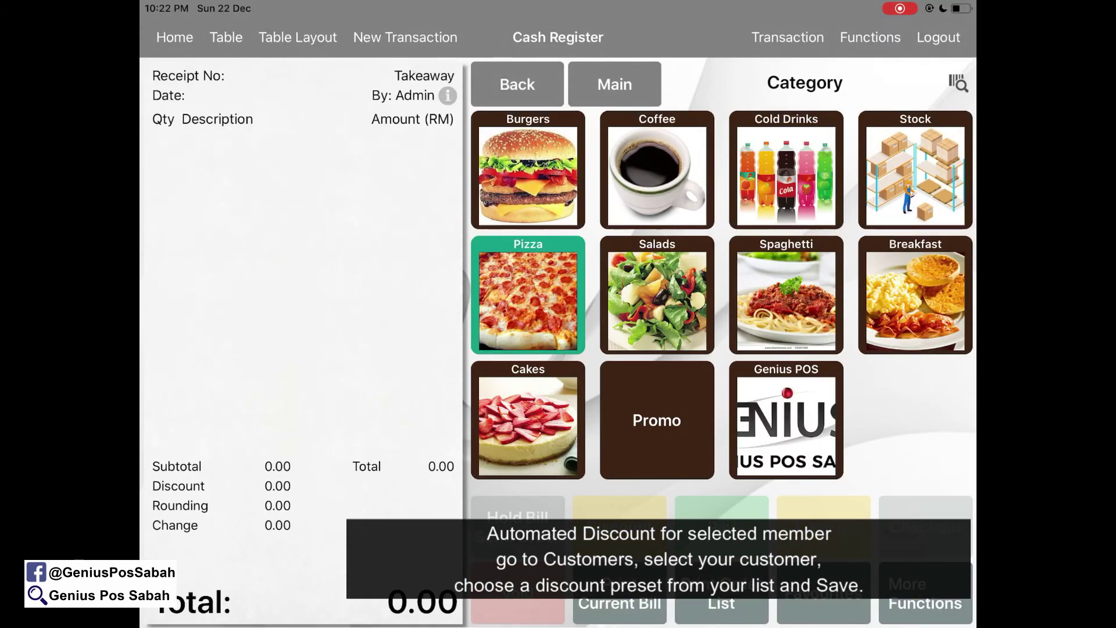
Recall unpaid bill POS000178 and attach VIP member Jason as its customer.
{"action": "left_click", "coordinate": [788, 37]}
{"action": "left_click", "coordinate": [785, 233]}
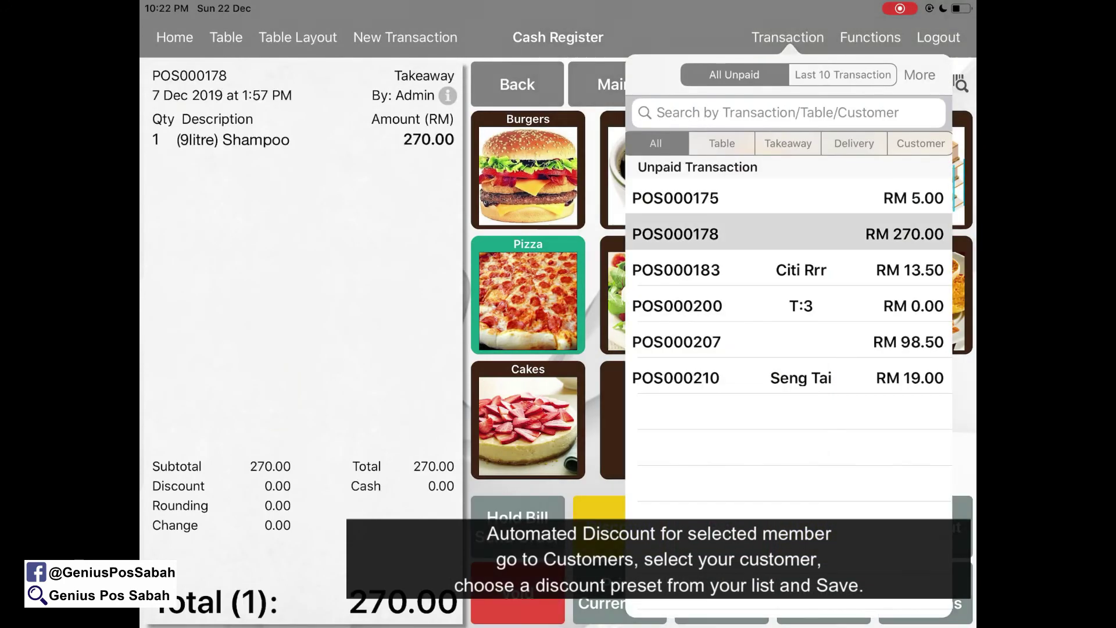
{"action": "left_click", "coordinate": [619, 510]}
{"action": "left_click", "coordinate": [538, 130]}
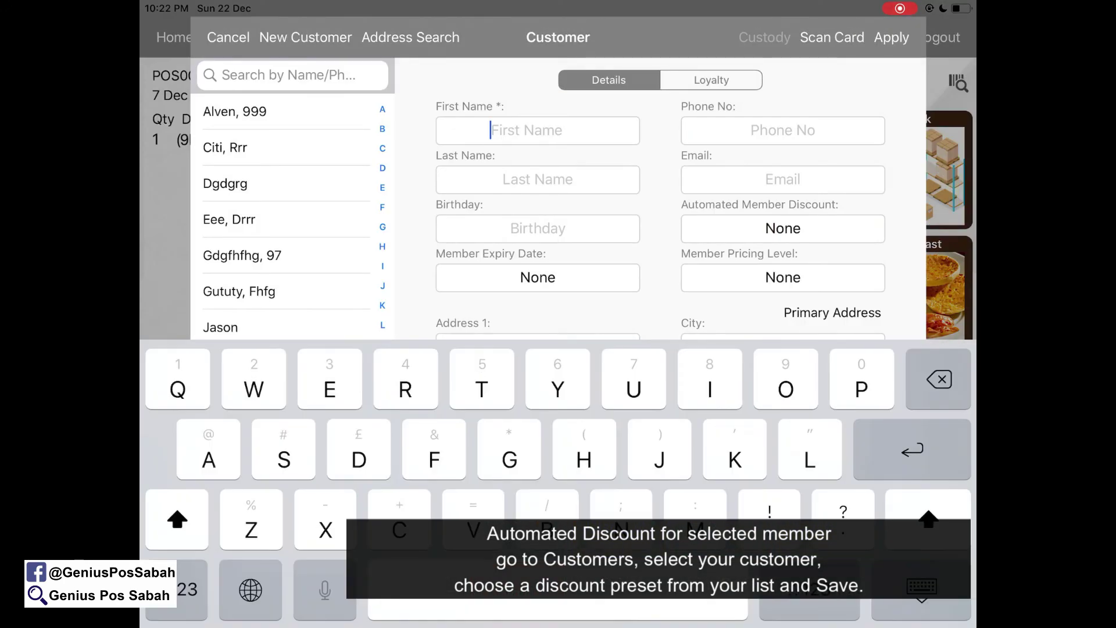
{"action": "left_click", "coordinate": [220, 328]}
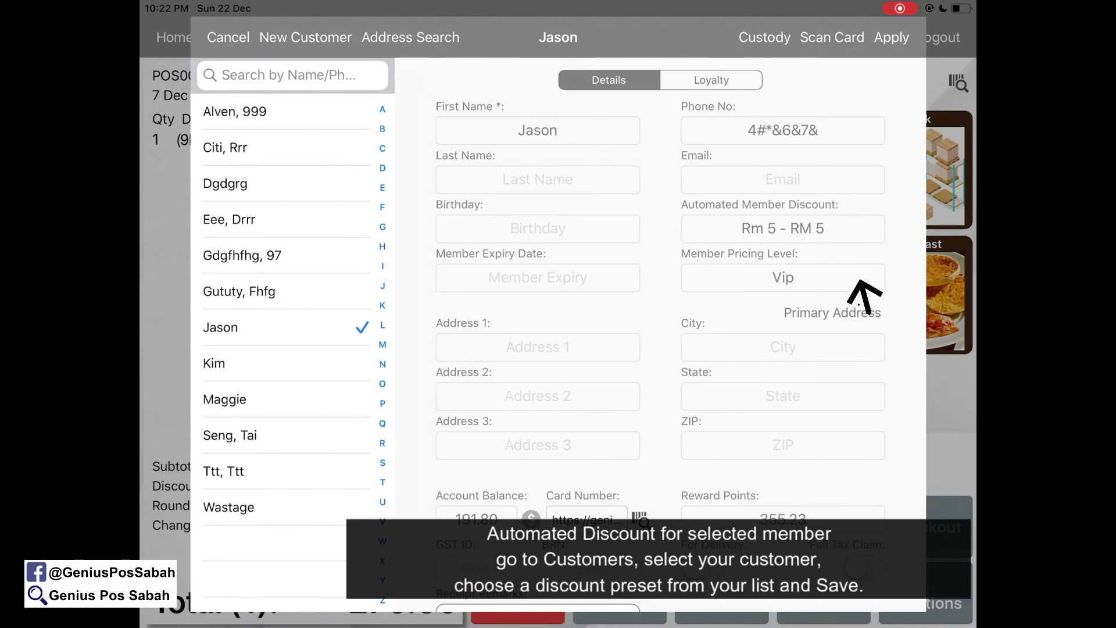
{"action": "left_click", "coordinate": [891, 36]}
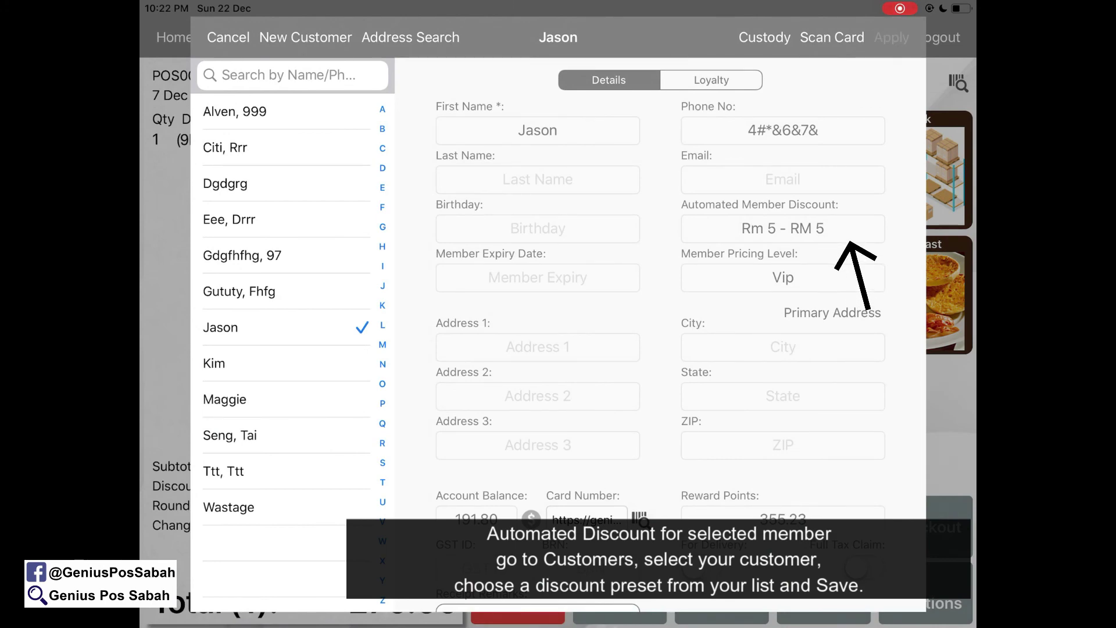